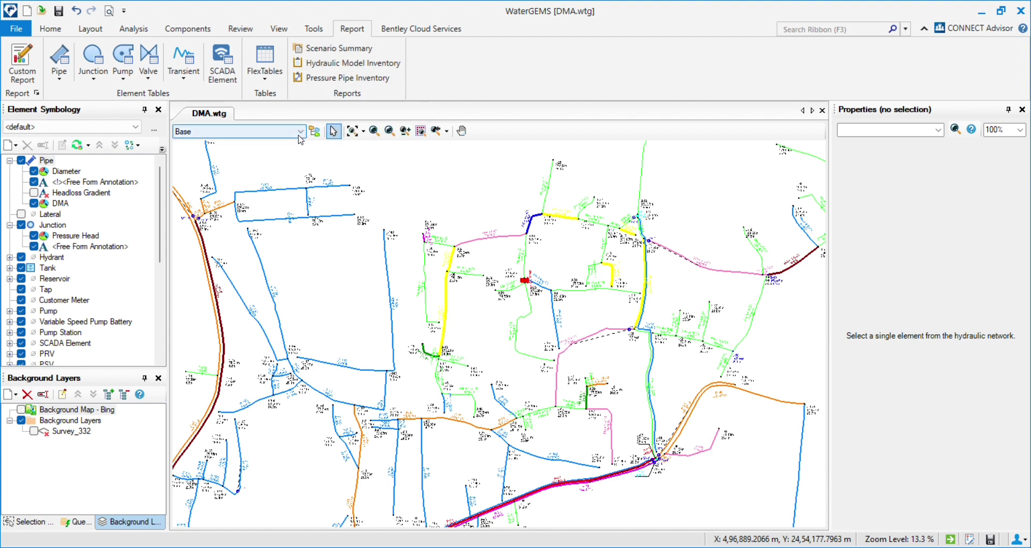
- Run the Scenario Summary report from the Report ribbon for the DMA.wtg model
click(339, 48)
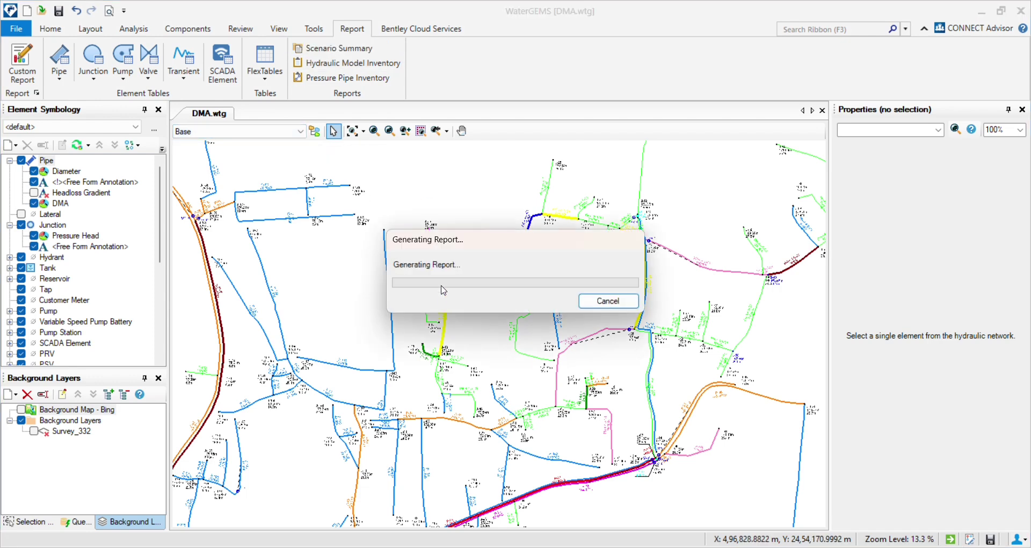
- Scroll through the Base scenario's Scenario Summary preview, then close it
scroll(301, 432, down, 6)
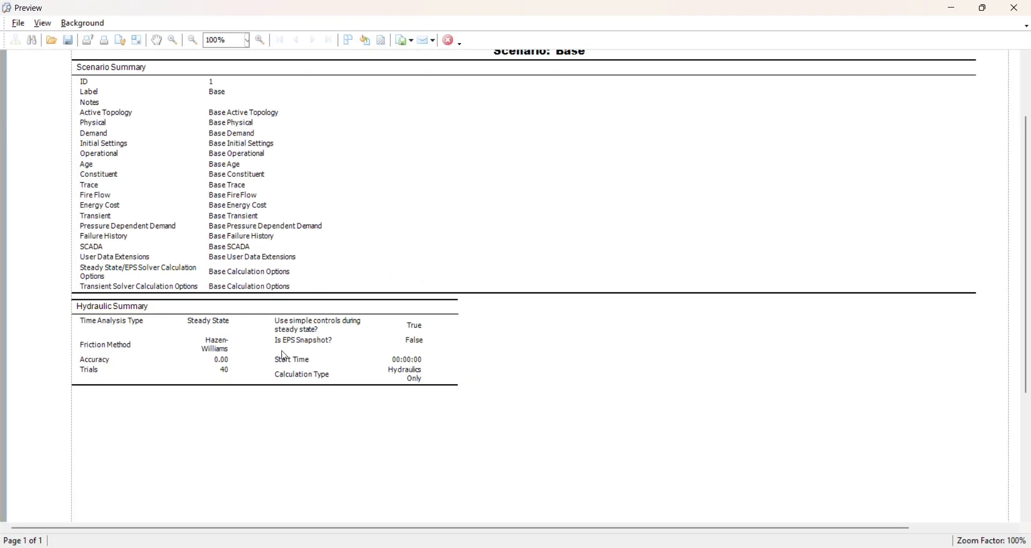
scroll(322, 445, up, 5)
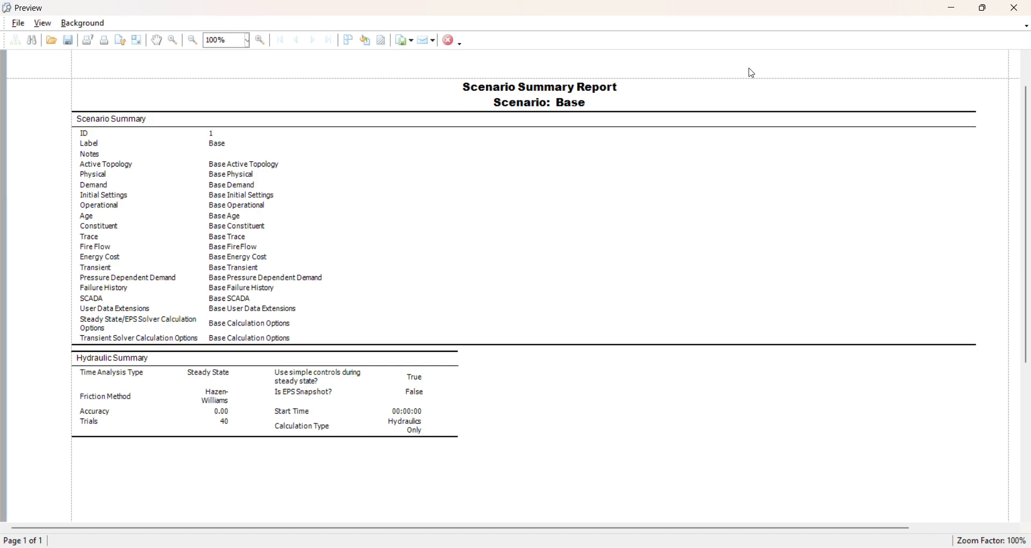
click(1015, 7)
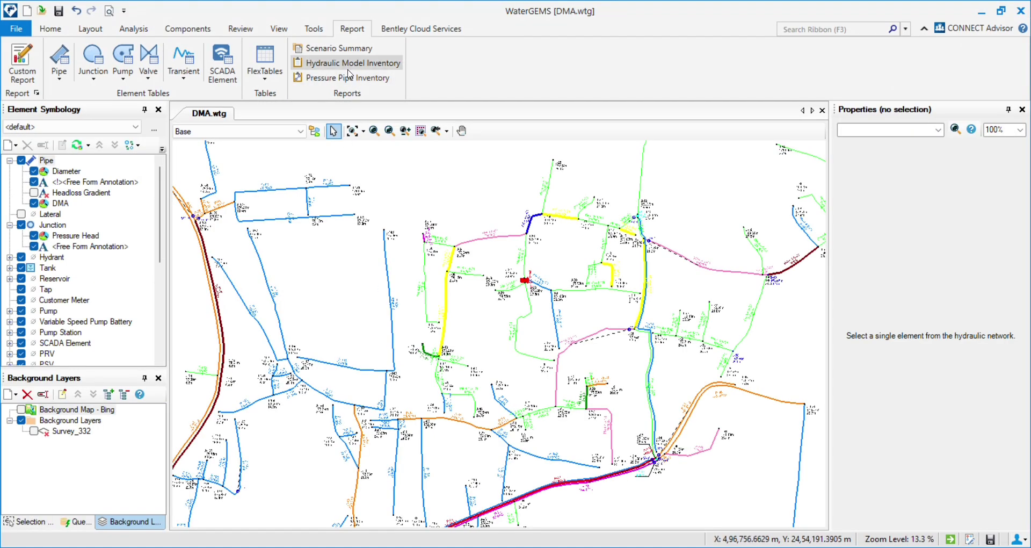
click(348, 65)
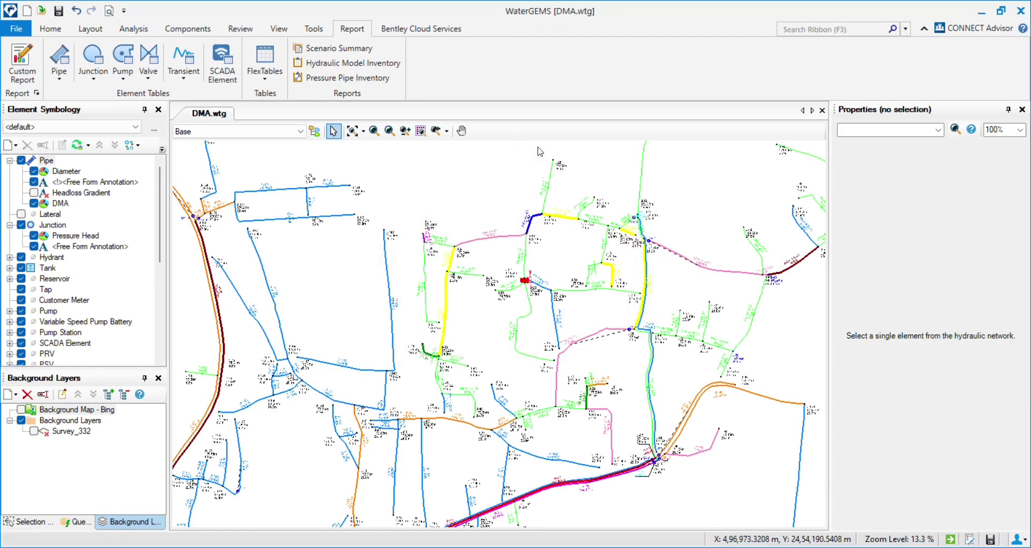
scroll(407, 284, down, 8)
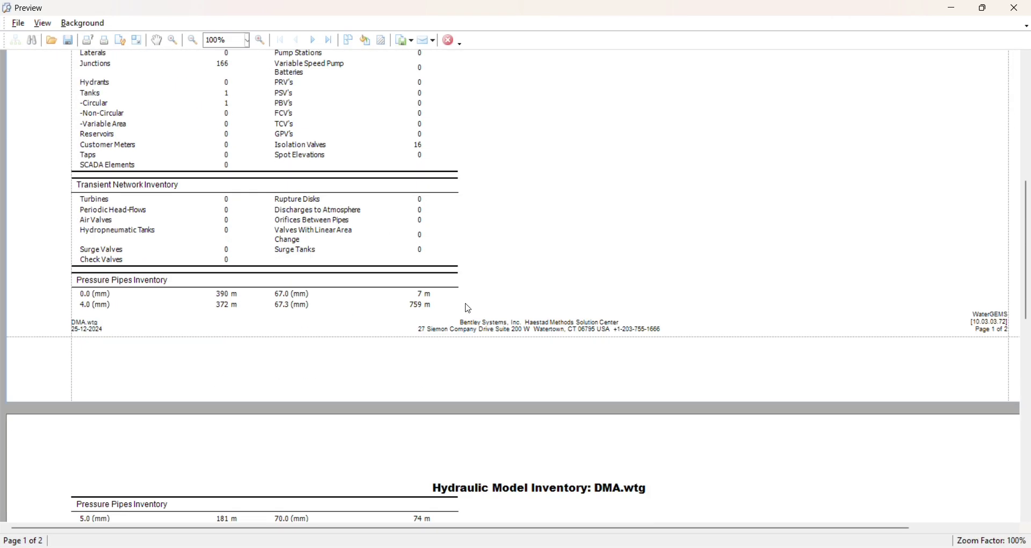
scroll(432, 338, up, 8)
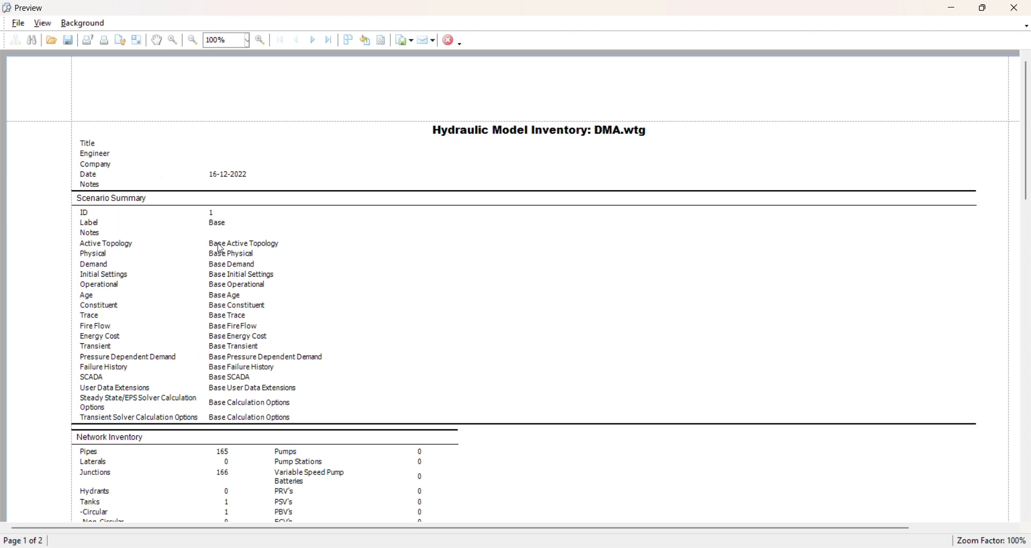
scroll(247, 275, down, 2)
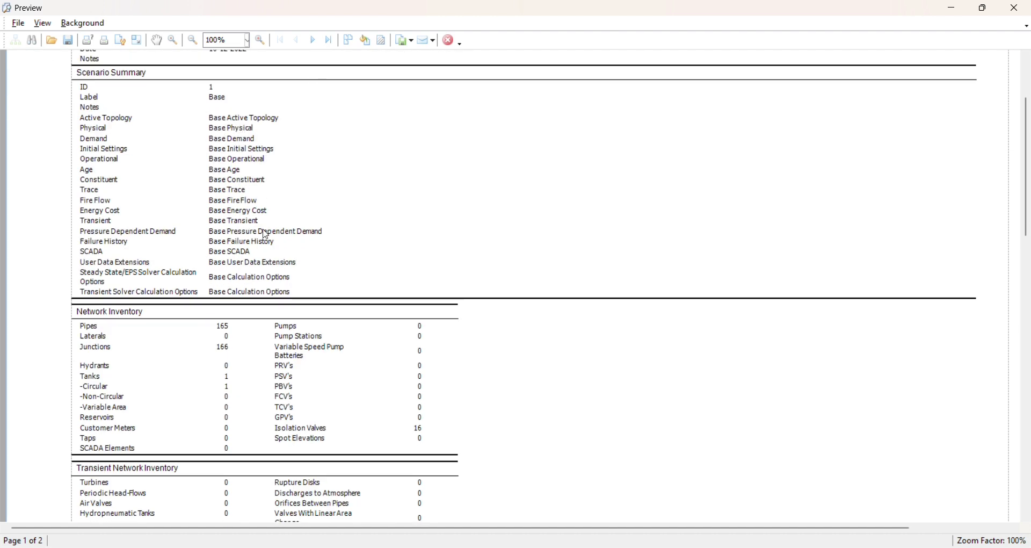
scroll(287, 242, down, 2)
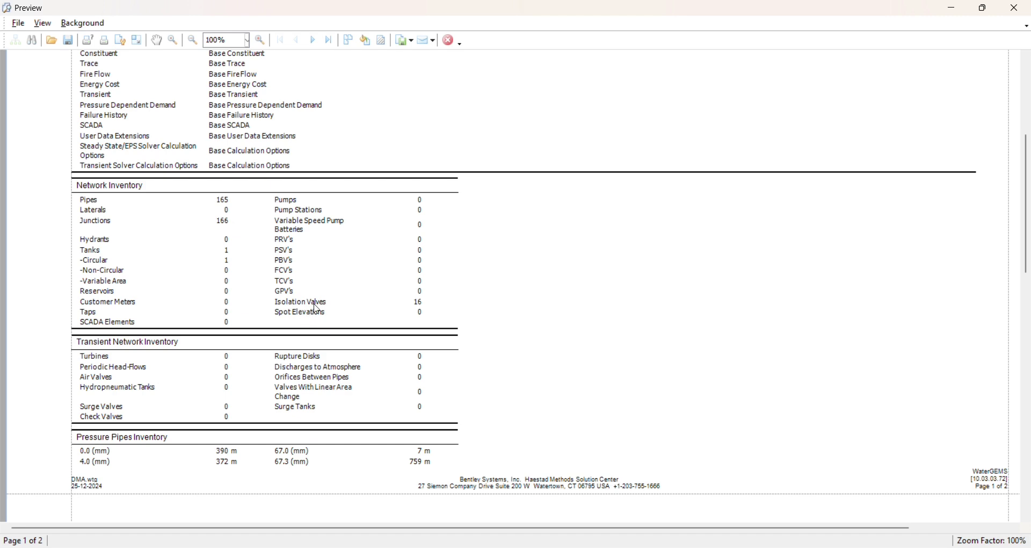
scroll(400, 305, down, 5)
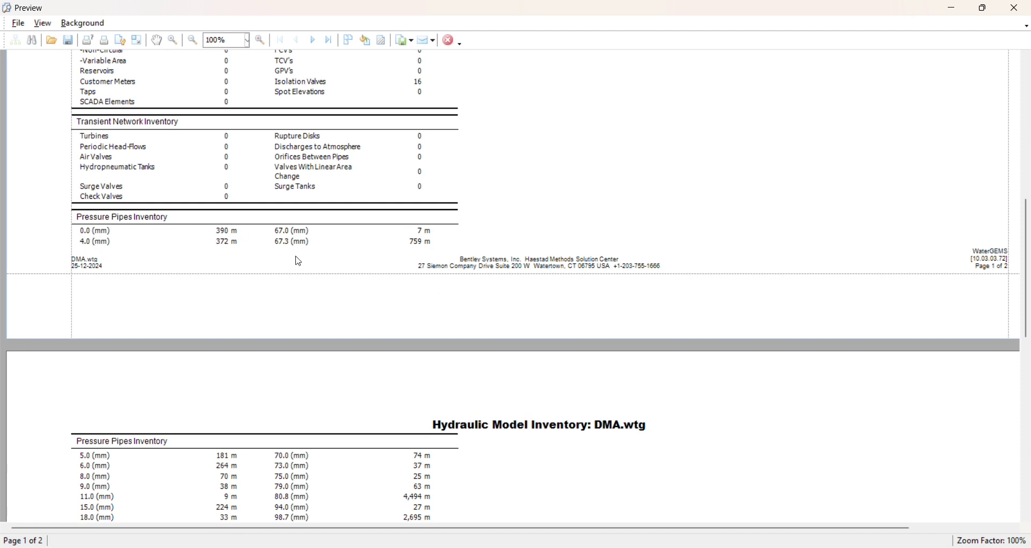
scroll(291, 266, down, 5)
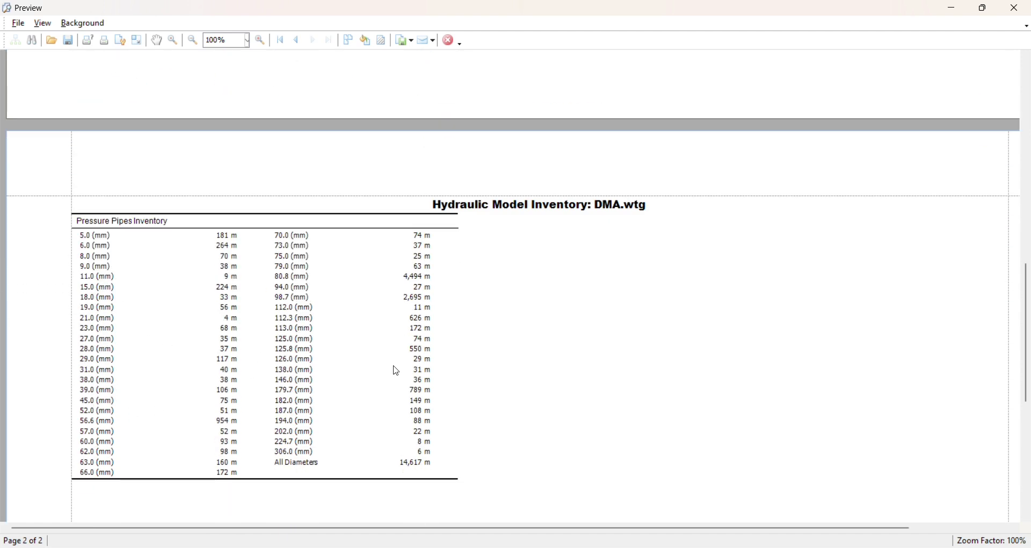
scroll(396, 371, down, 4)
scroll(436, 352, down, 4)
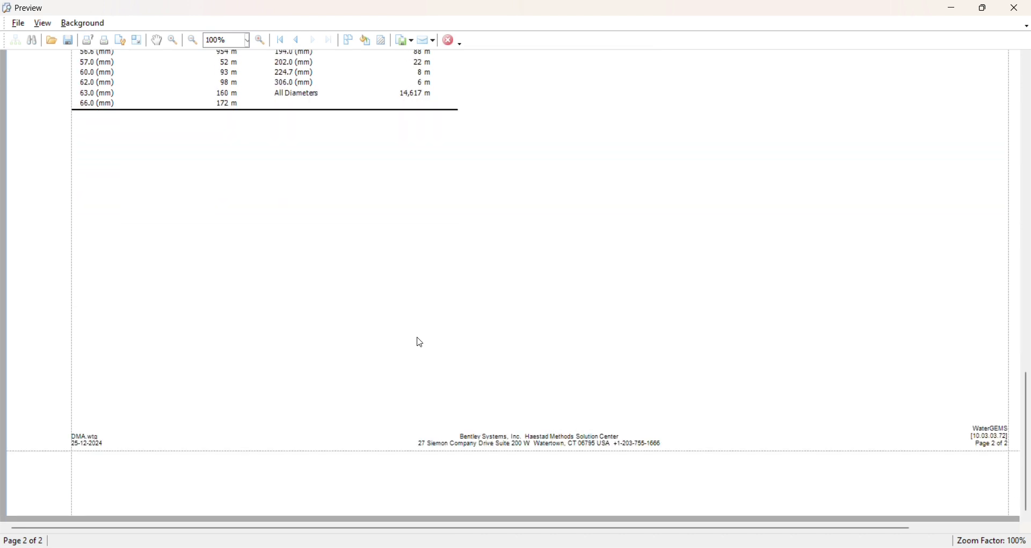
scroll(473, 390, up, 9)
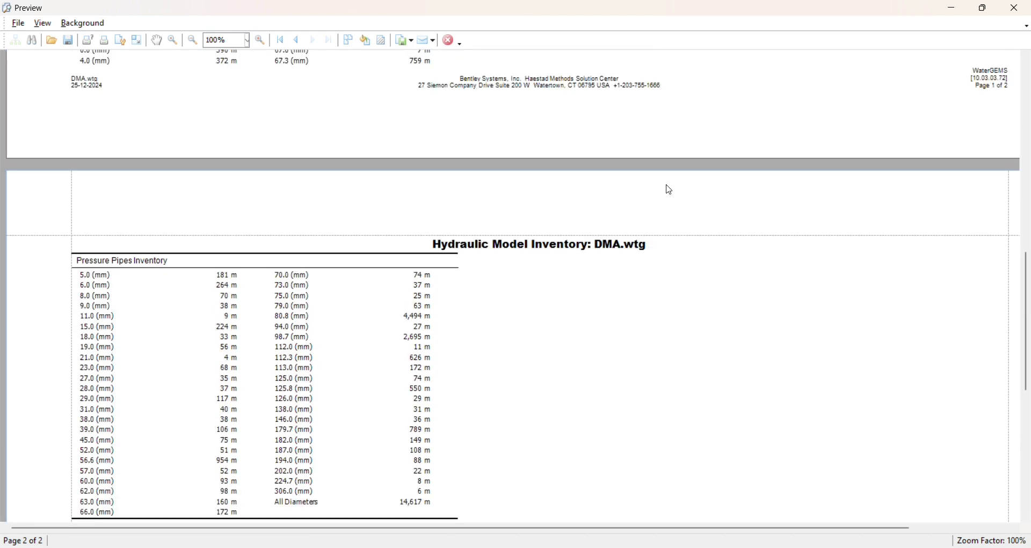
- Close the inventory preview, open the Pipe FlexTable, and report its current time step
click(1015, 8)
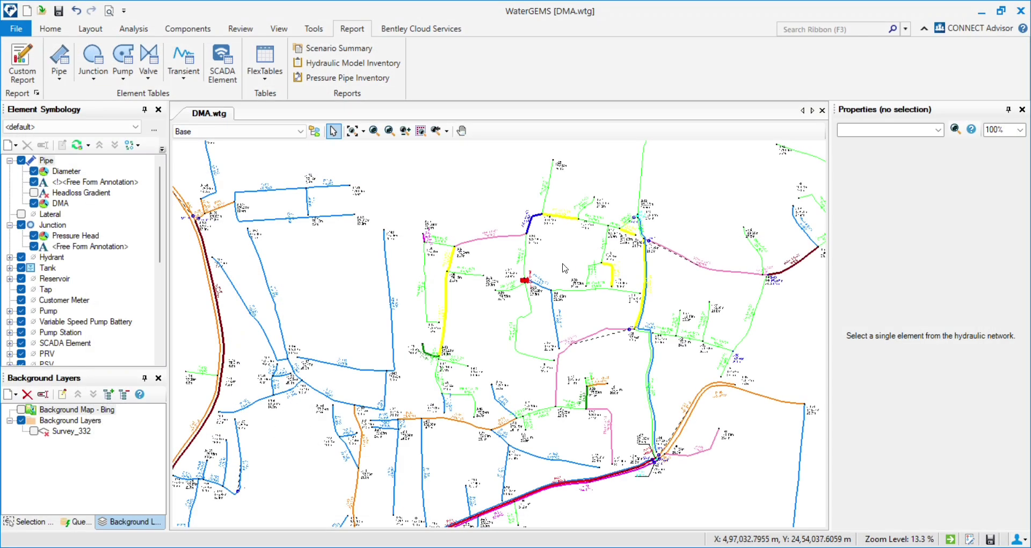
click(272, 86)
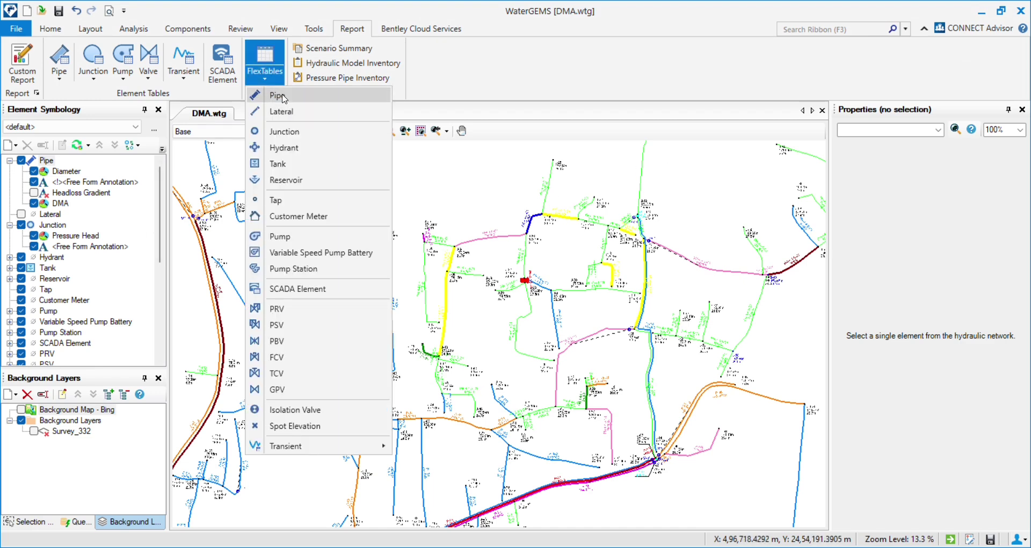
click(283, 97)
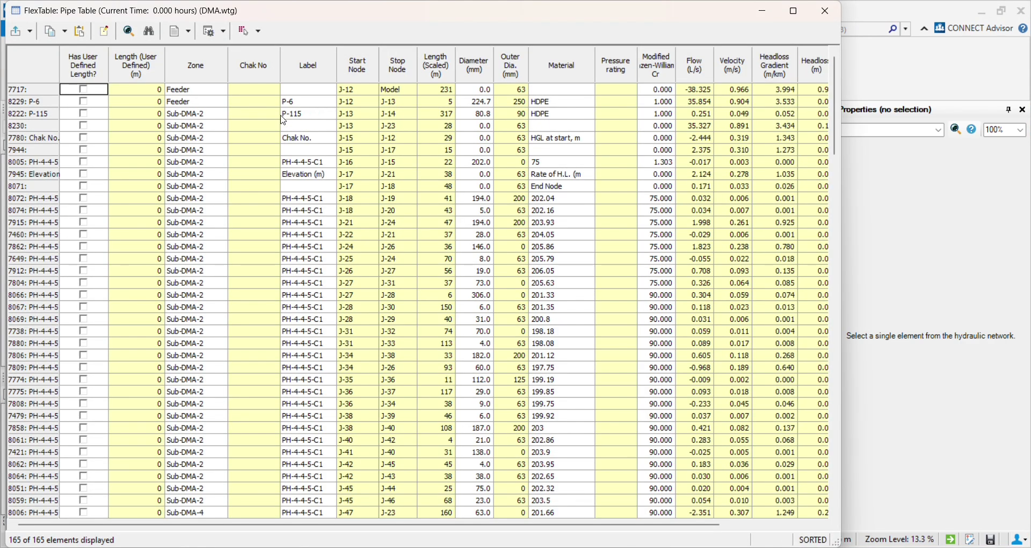
click(191, 35)
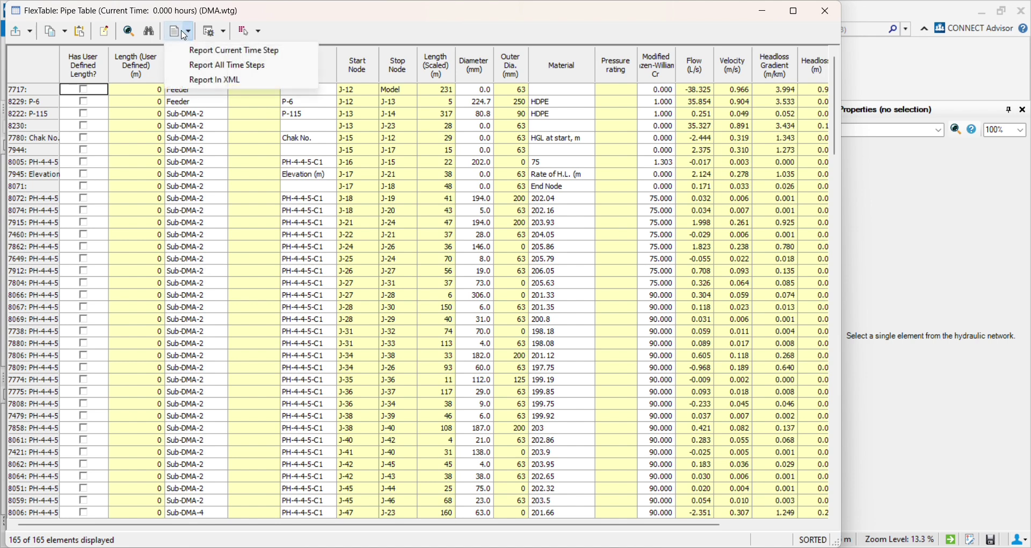
click(213, 51)
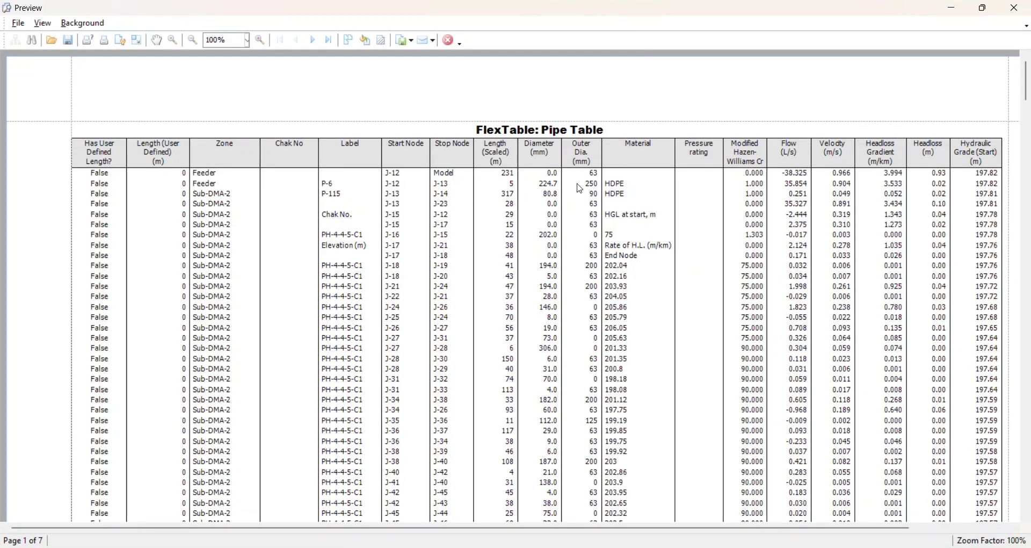
- Try an A4 portrait page setup for the pipe report
scroll(474, 340, down, 1)
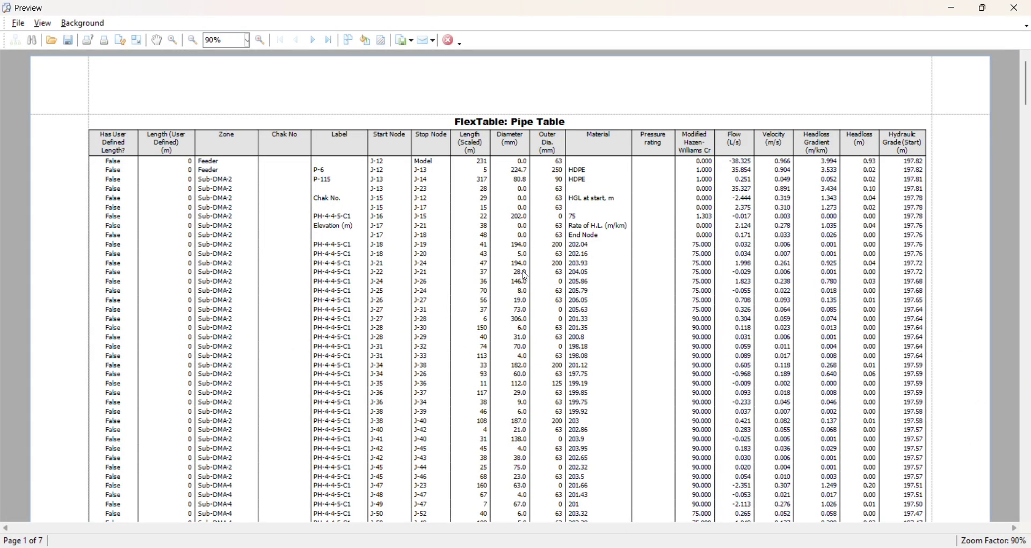
scroll(526, 275, down, 7)
scroll(483, 279, up, 2)
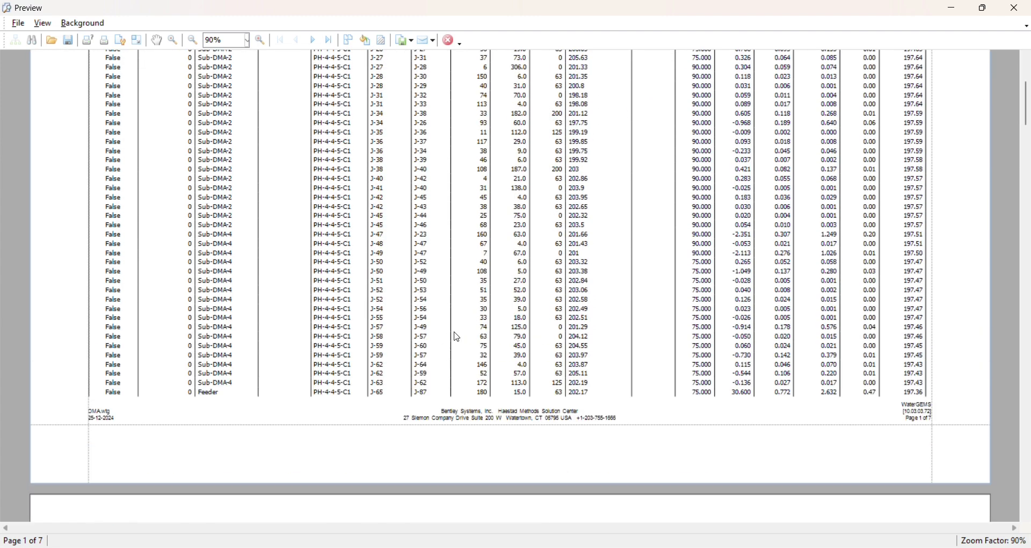
scroll(457, 337, up, 5)
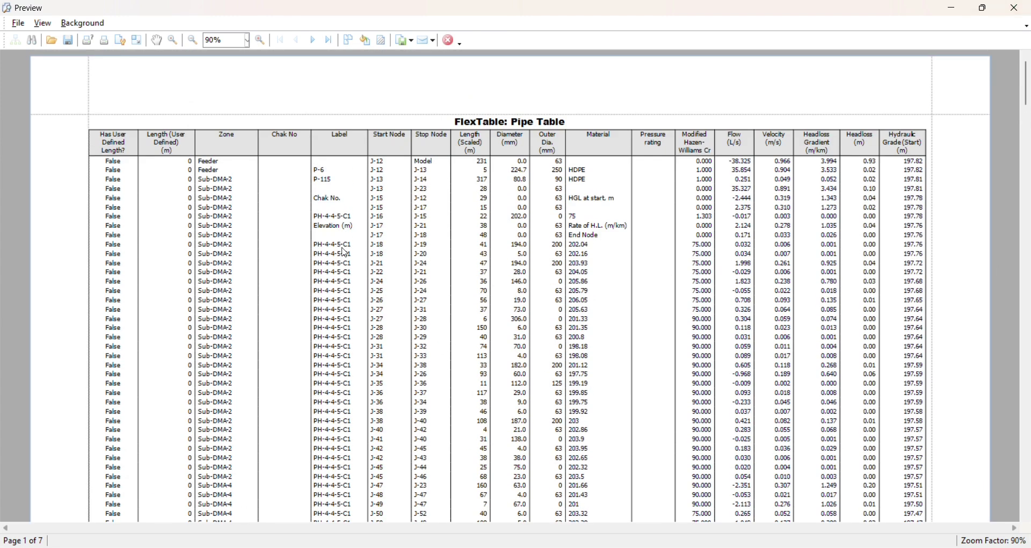
click(125, 43)
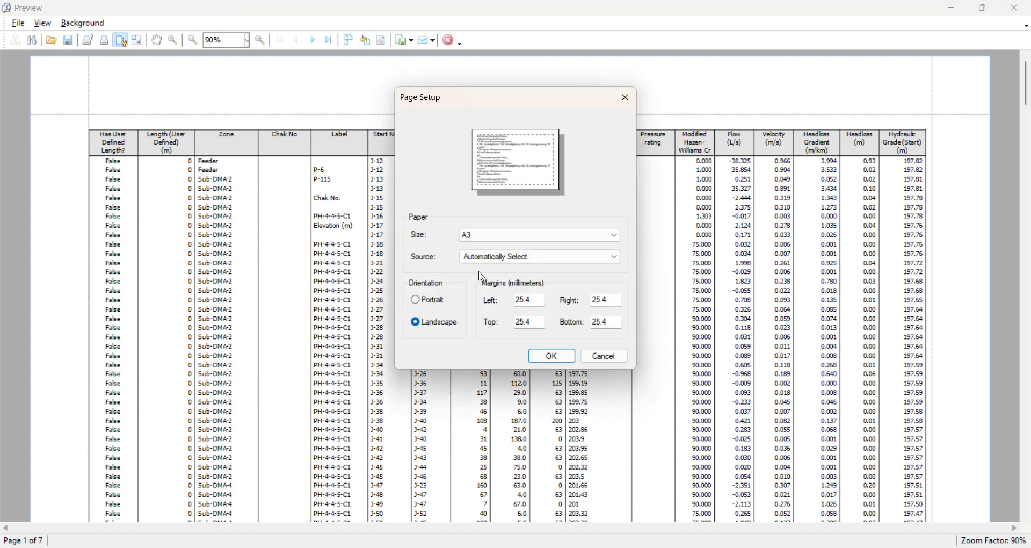
click(504, 237)
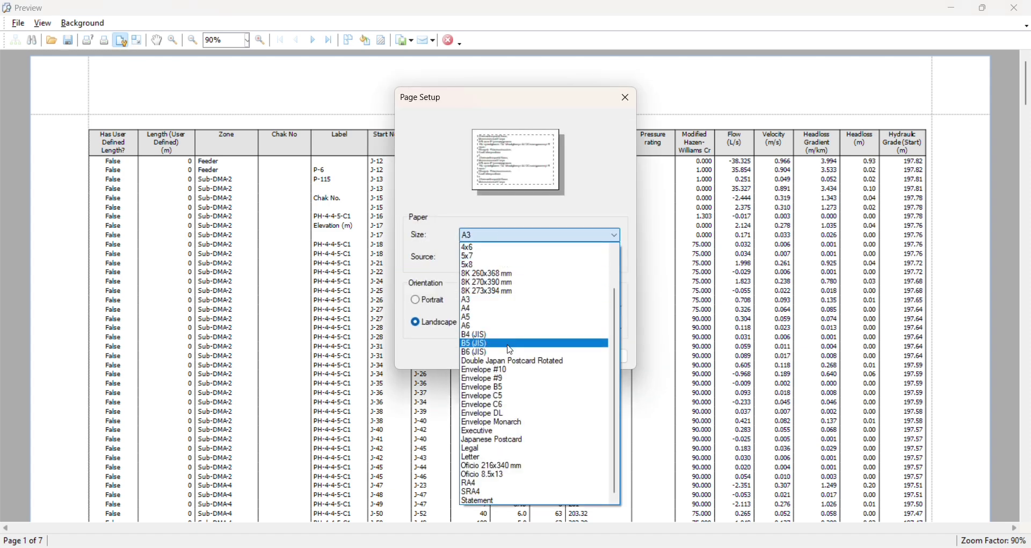
click(479, 305)
click(417, 301)
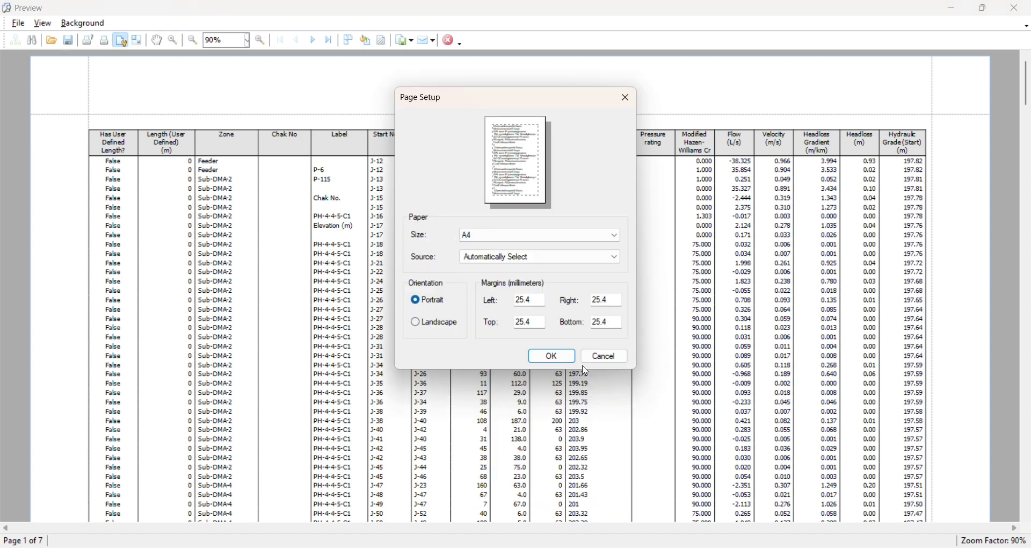
click(554, 358)
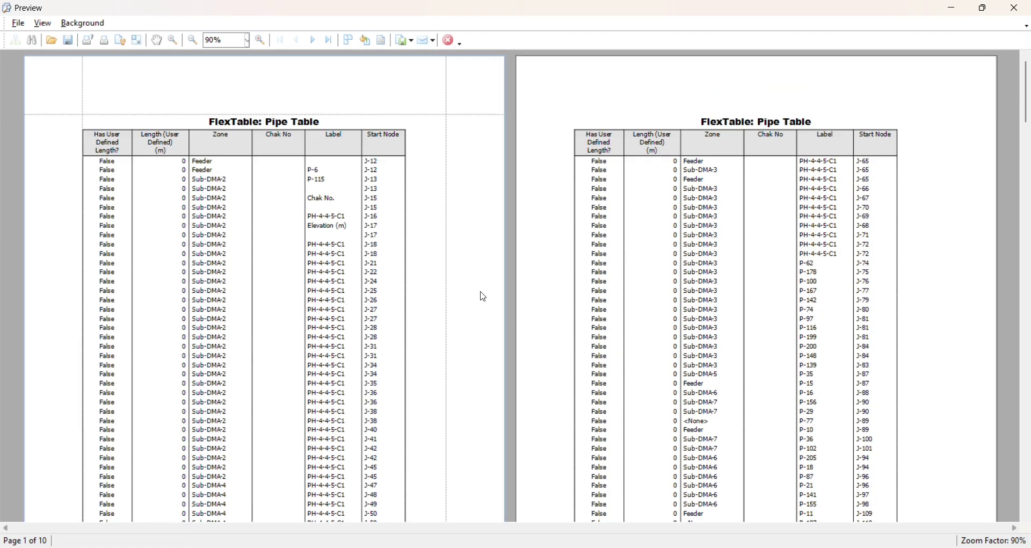
- View the report preview at 100% zoom and scroll through it
scroll(483, 332, down, 15)
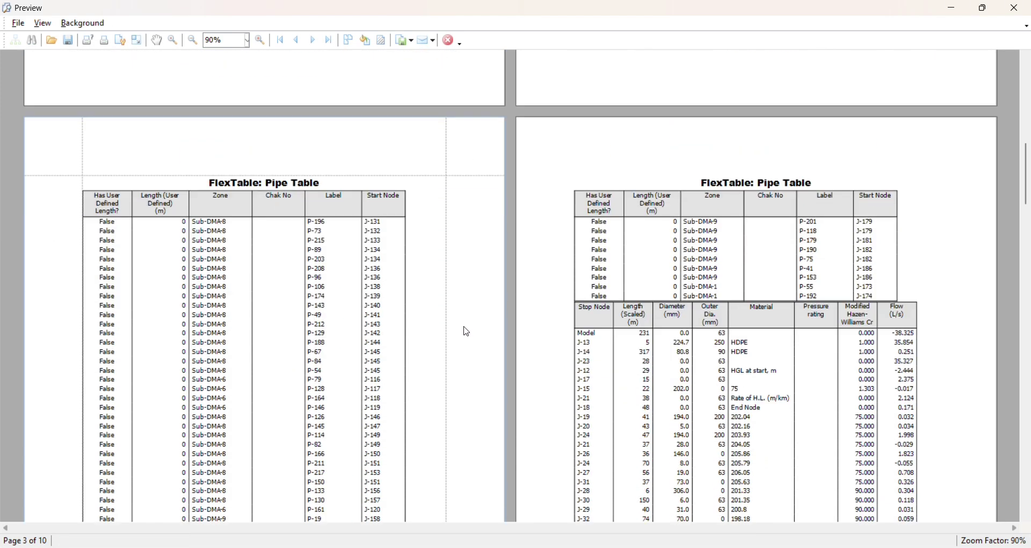
click(249, 40)
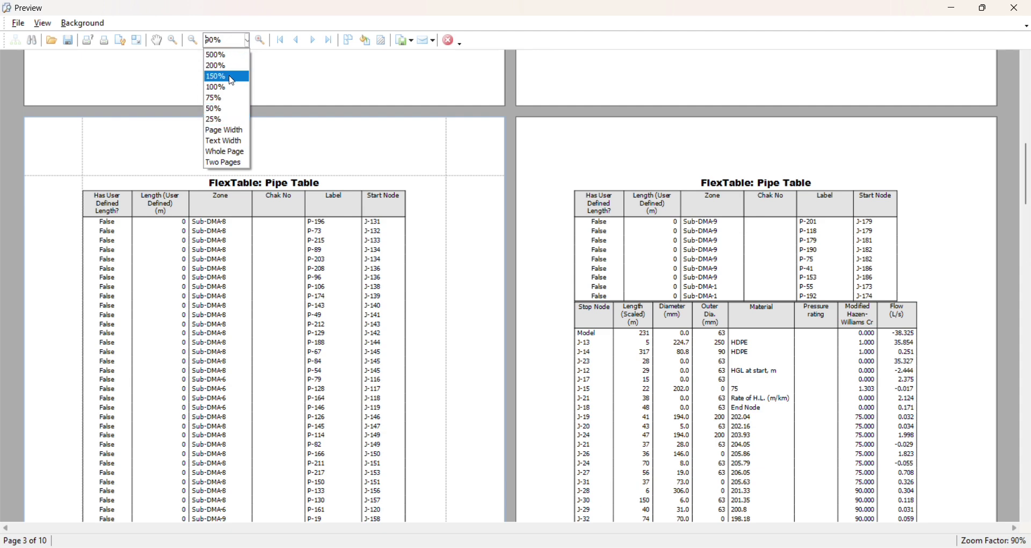
click(226, 88)
scroll(538, 322, up, 8)
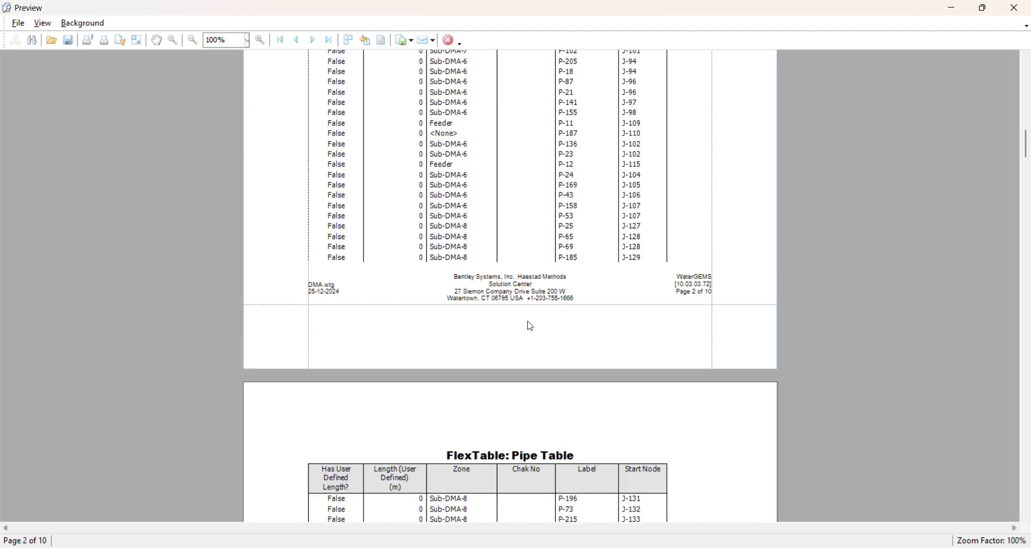
scroll(481, 310, up, 10)
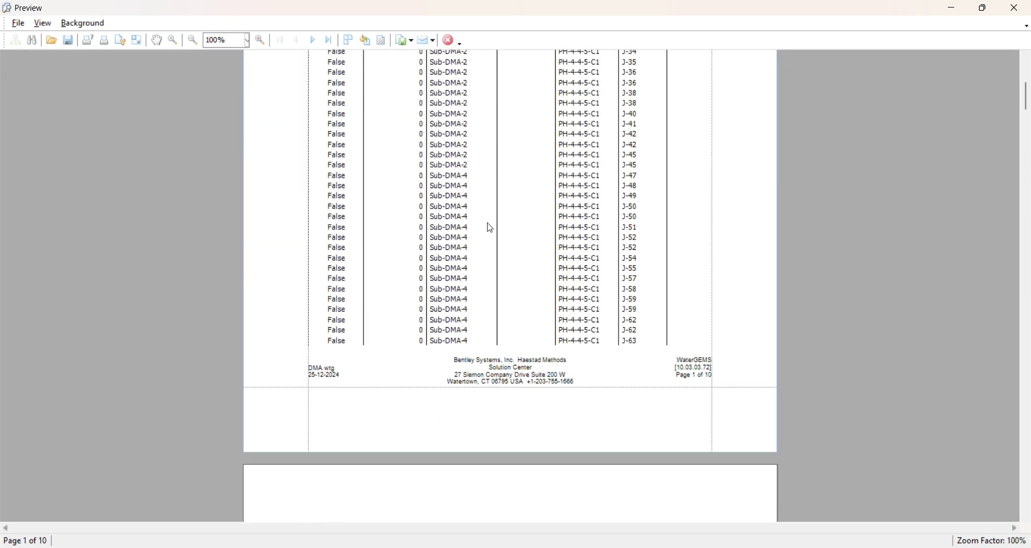
scroll(529, 385, up, 3)
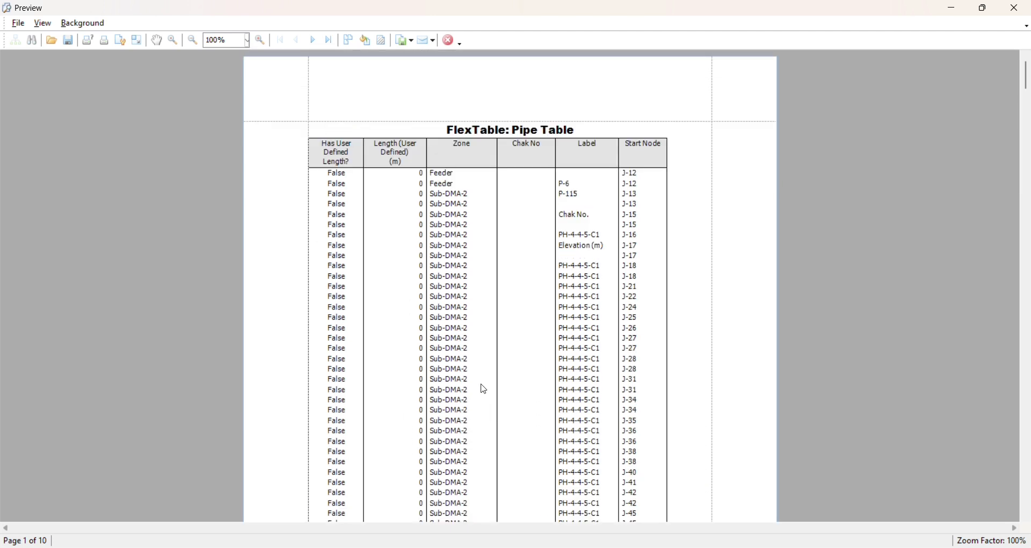
- Change the page setup to A3 paper in landscape orientation
click(120, 40)
click(547, 239)
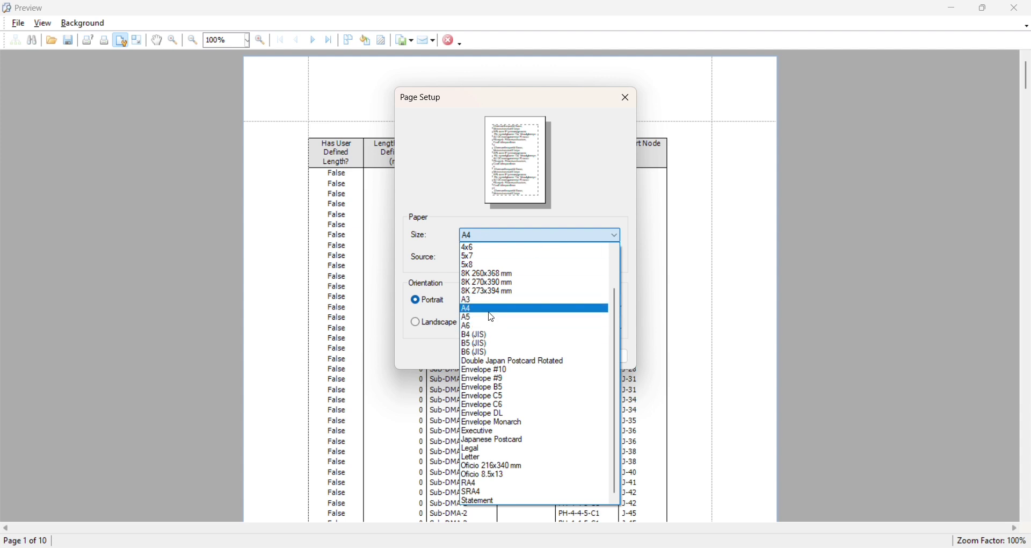
click(476, 301)
click(448, 324)
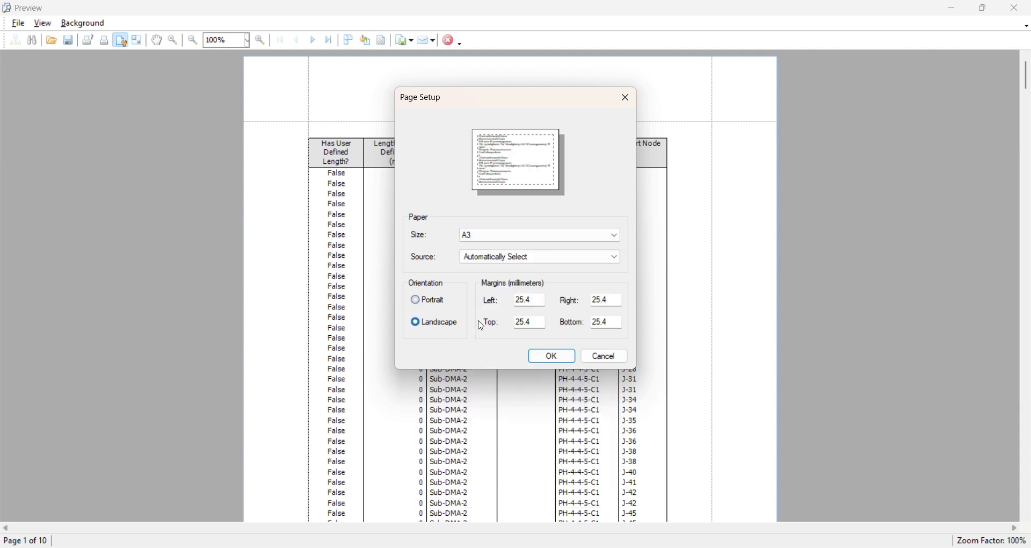
click(558, 356)
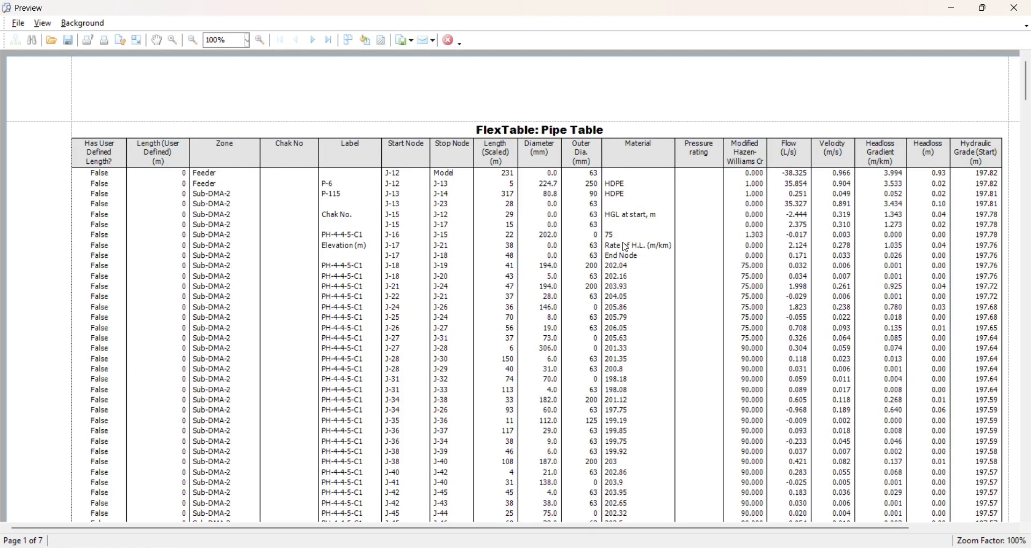
- Close the preview and narrow the Has User Defined Length?, Length (User Defined) and Zone columns
drag(626, 528, 790, 529)
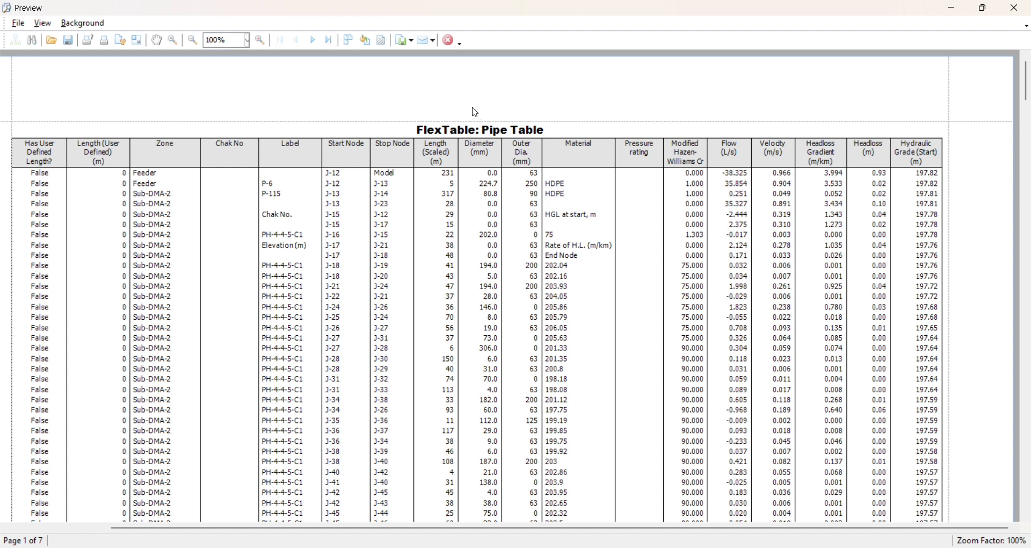
click(1015, 8)
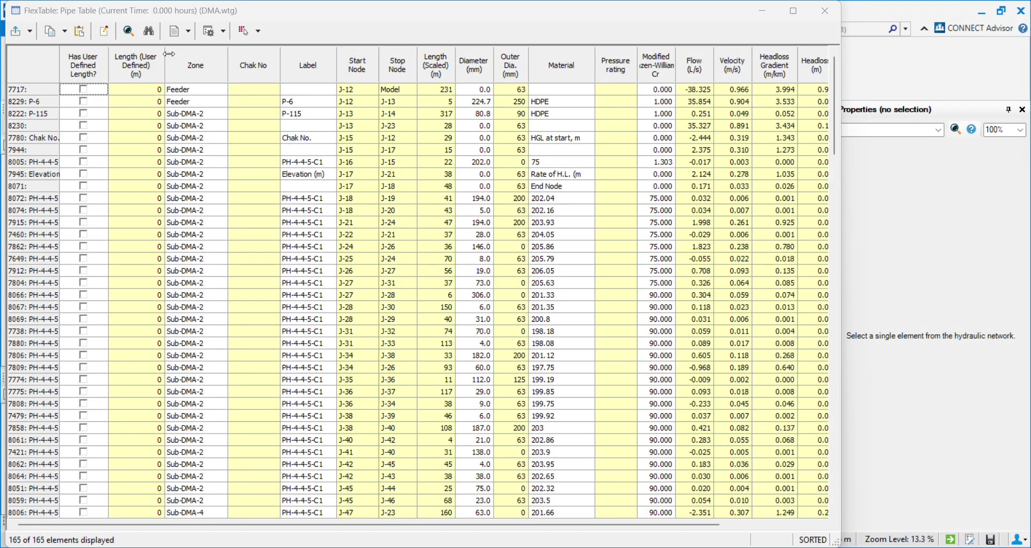
drag(108, 60, 99, 60)
double_click(156, 61)
drag(209, 61, 199, 61)
drag(306, 61, 304, 86)
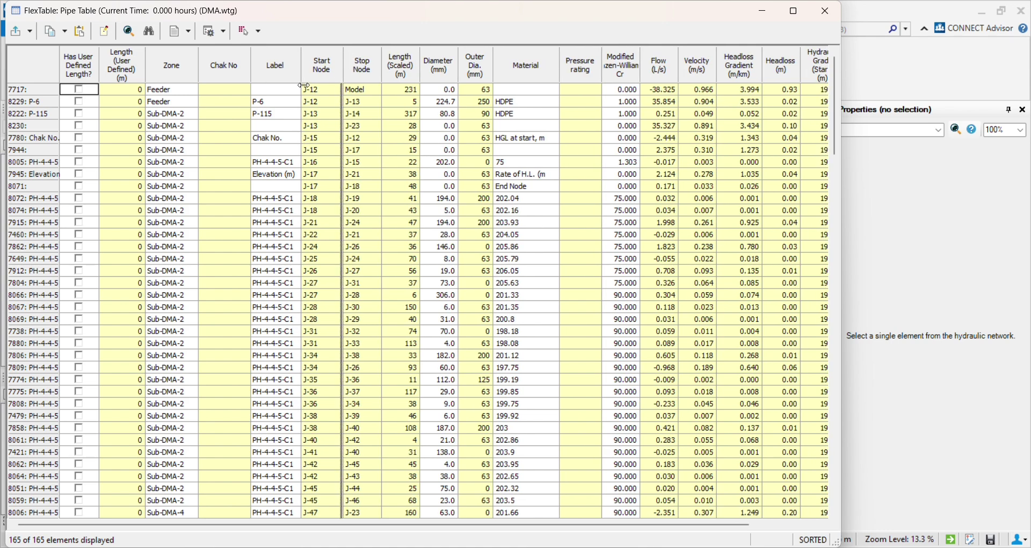
- Regenerate the Pipe Table report for the current time step
click(180, 31)
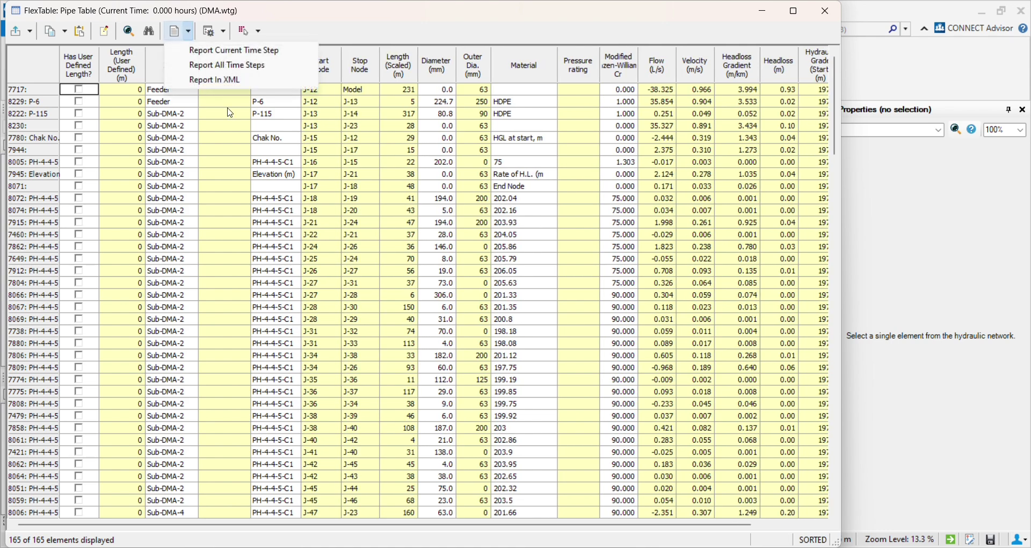
click(236, 51)
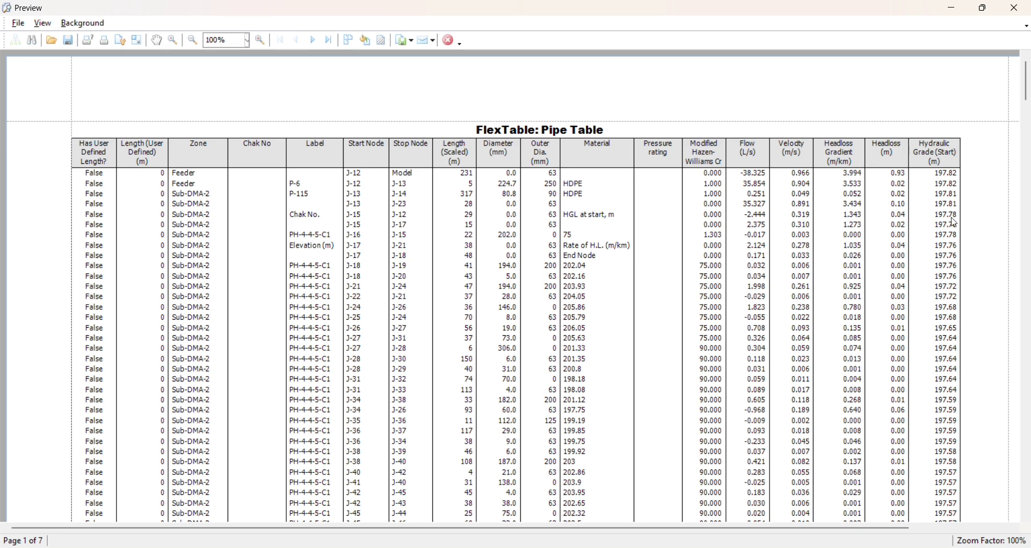
scroll(838, 265, down, 3)
scroll(799, 303, down, 4)
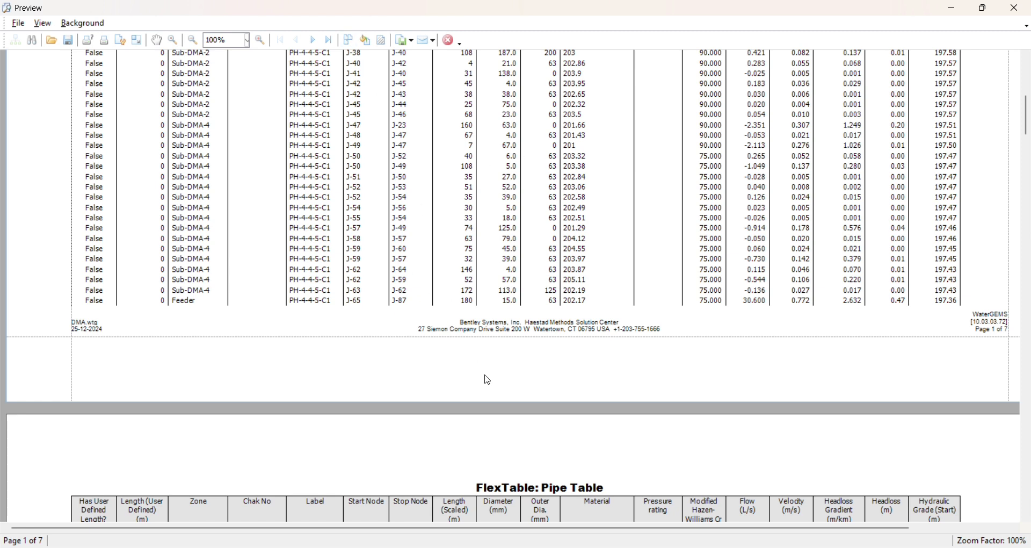
- View the report's pages in 2x2, then 3x3 layouts, and return to single-page view
click(349, 40)
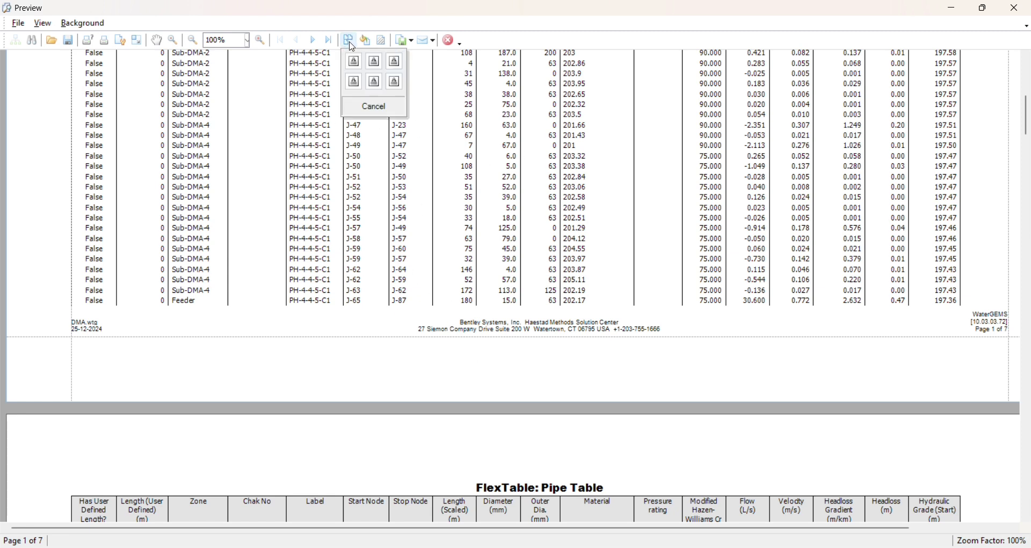
click(375, 84)
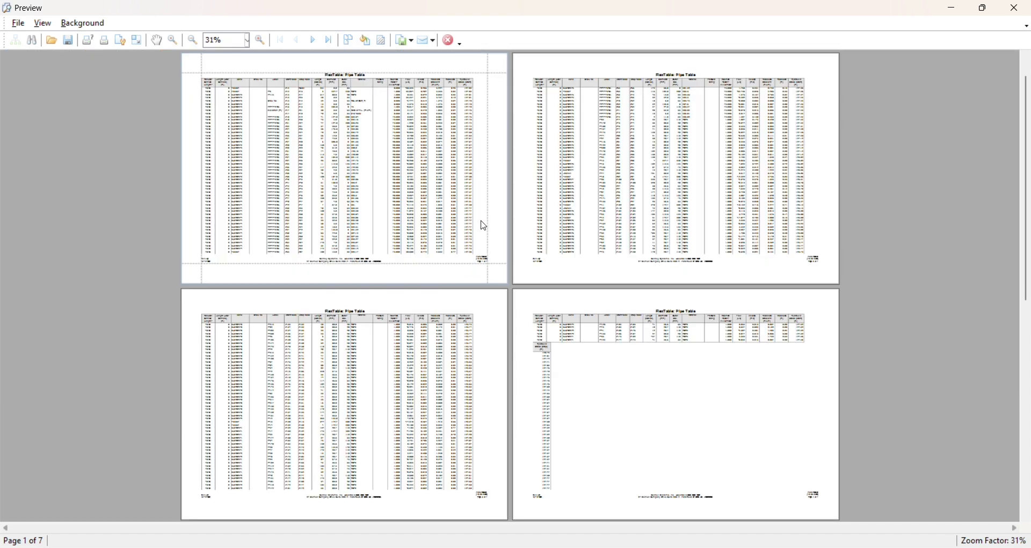
scroll(478, 231, down, 10)
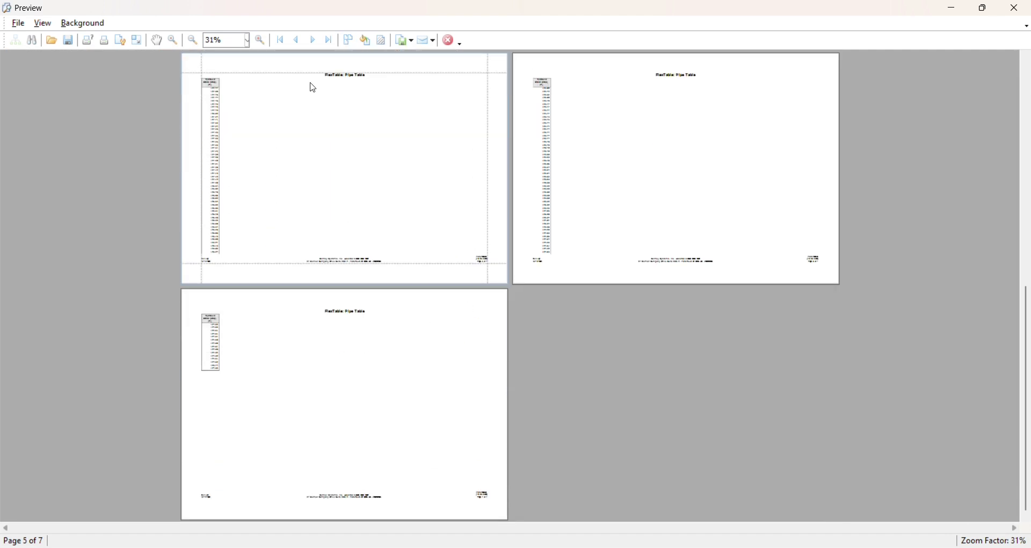
click(348, 40)
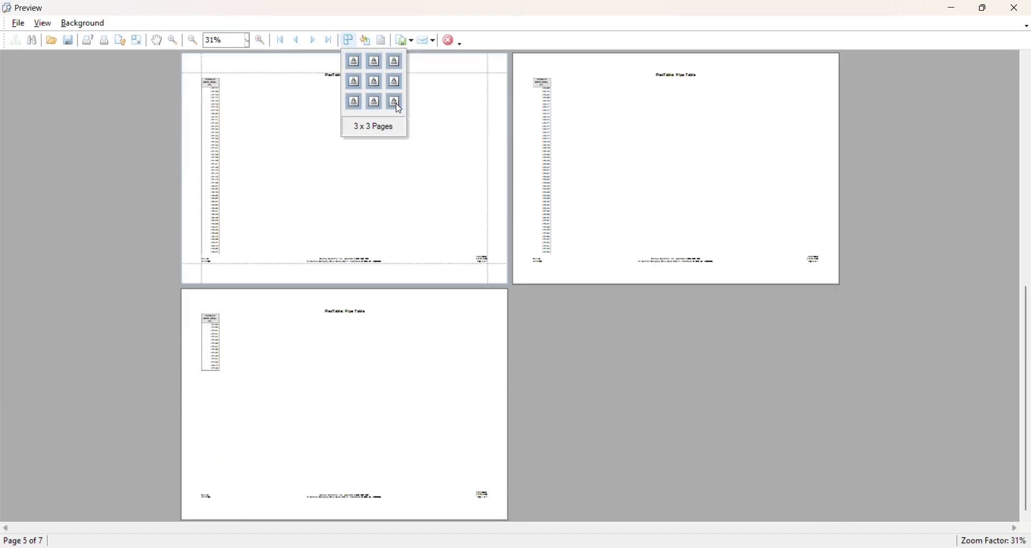
click(398, 109)
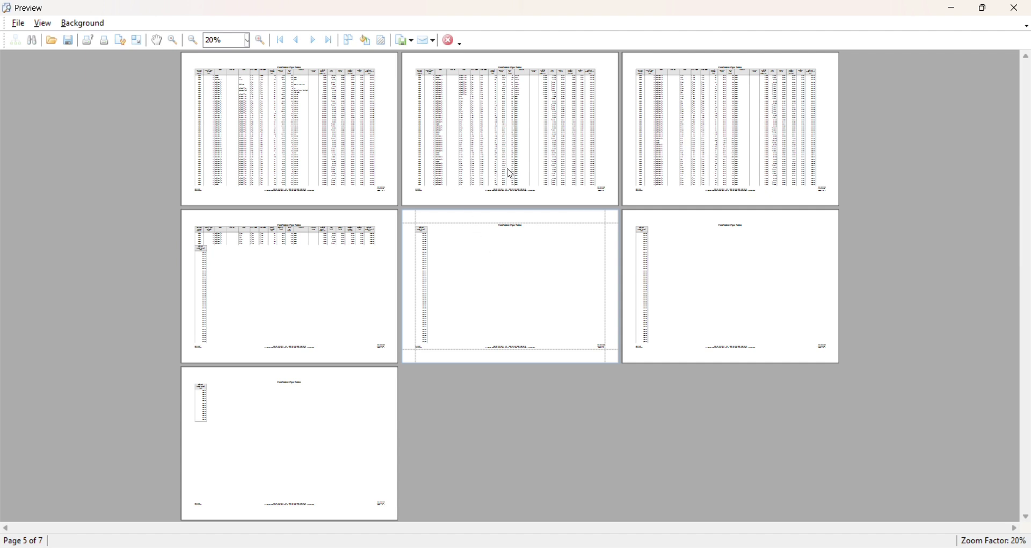
click(349, 40)
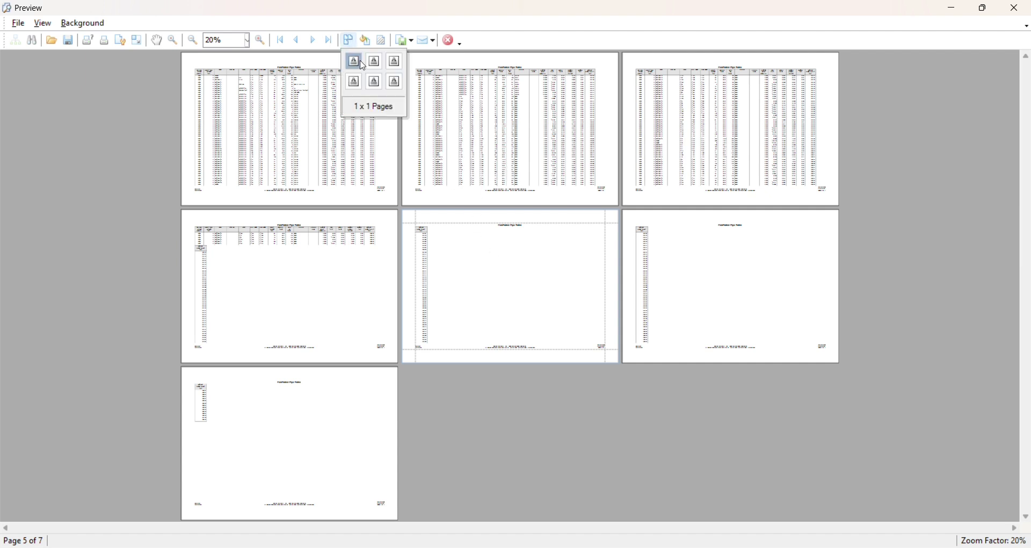
click(354, 62)
scroll(436, 361, up, 10)
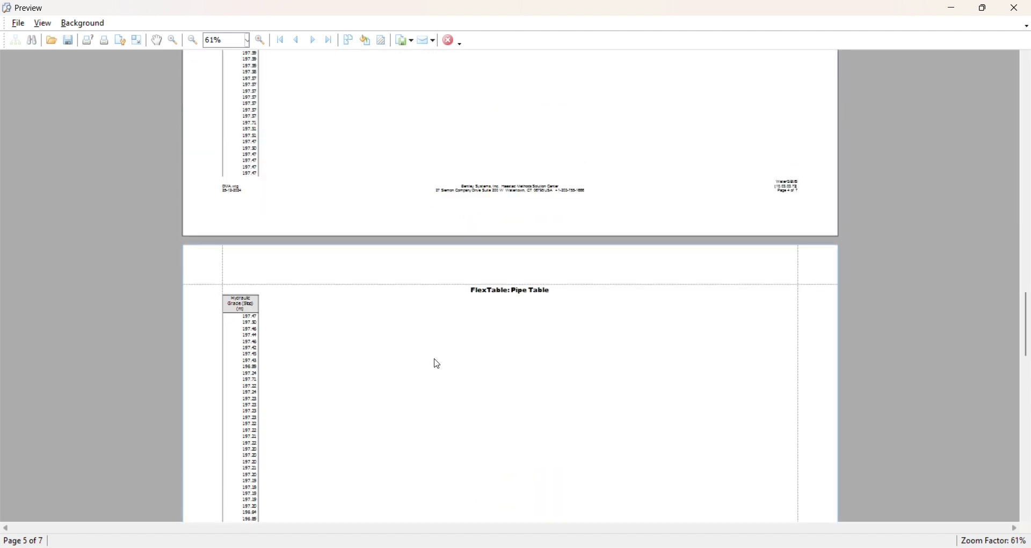
middle_click(395, 117)
scroll(412, 137, up, 2)
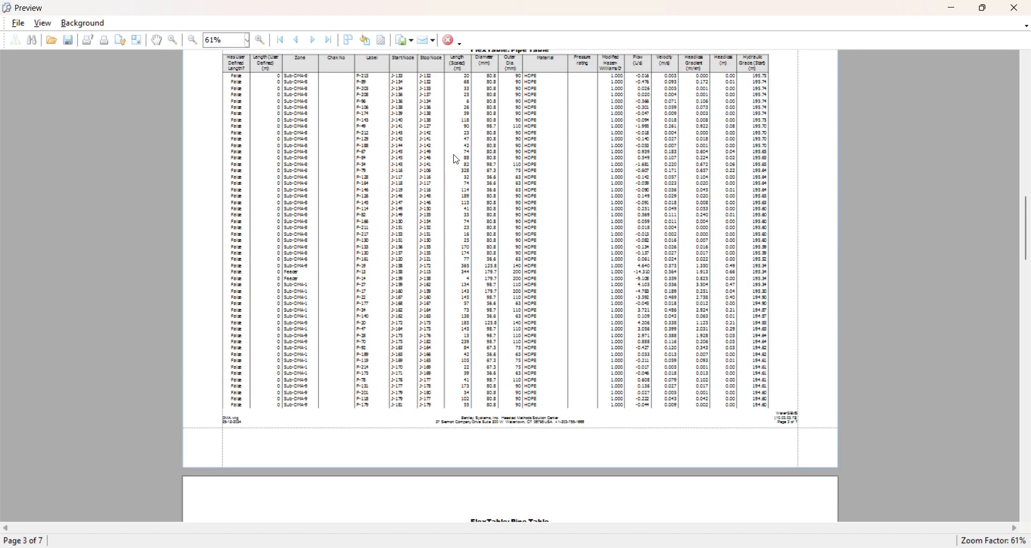
scroll(414, 153, down, 5)
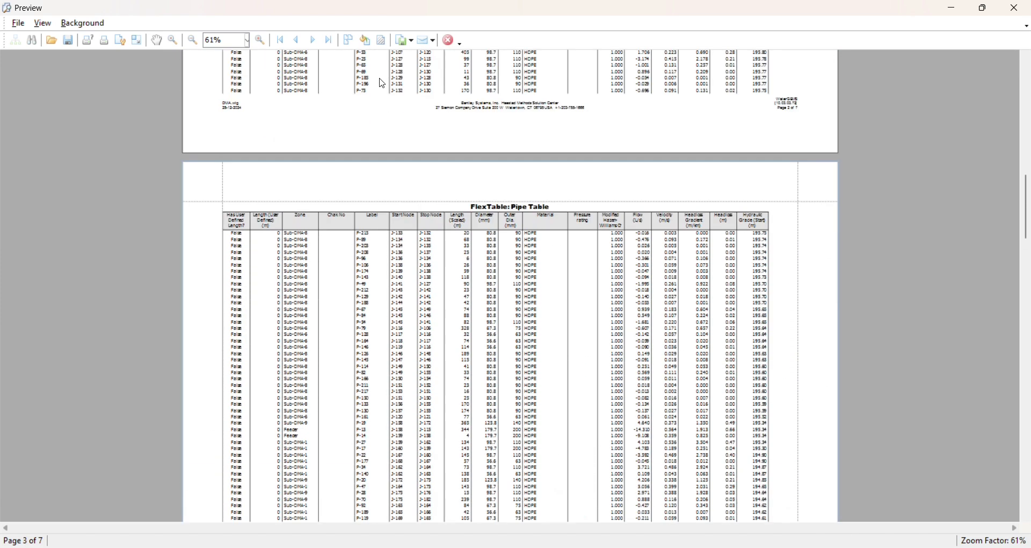
click(366, 42)
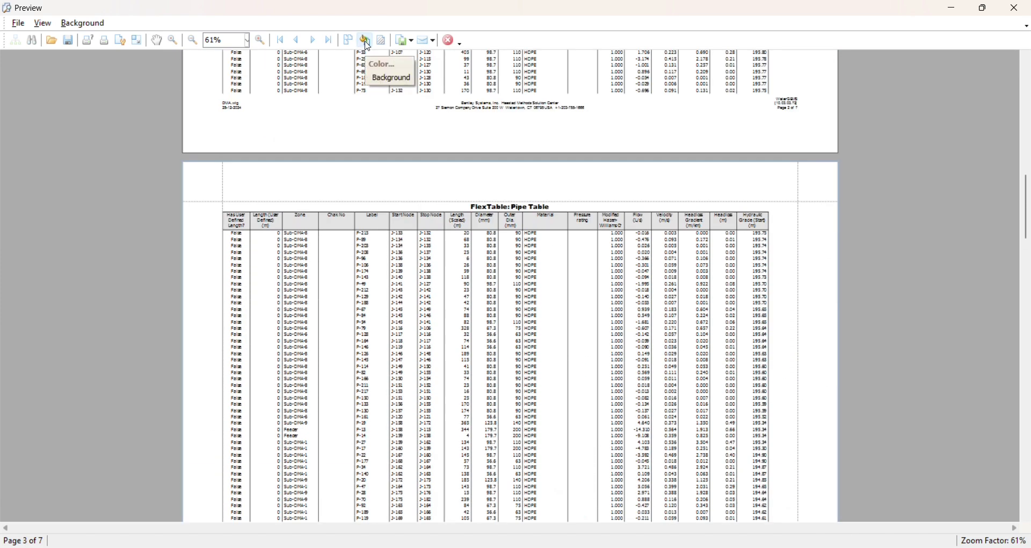
click(382, 64)
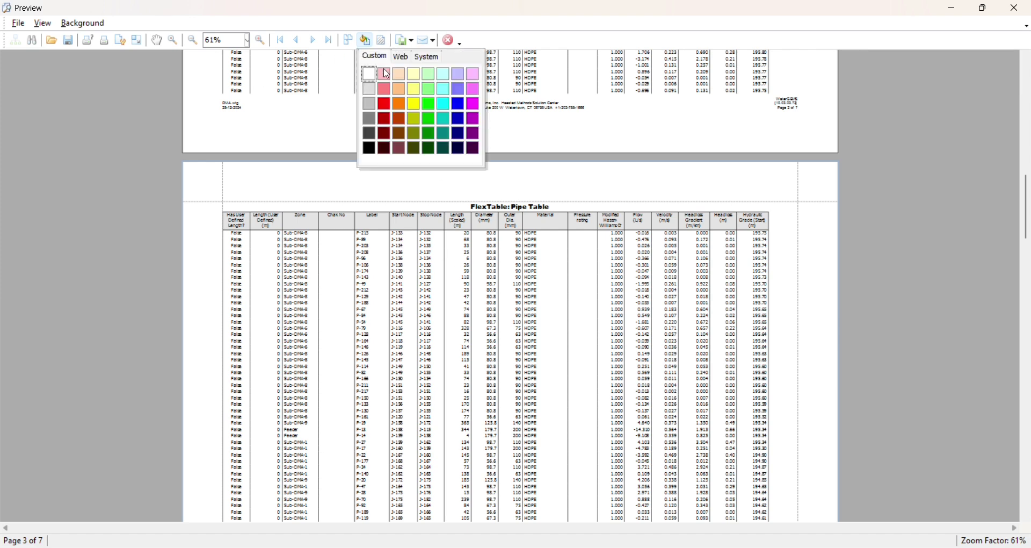
click(414, 74)
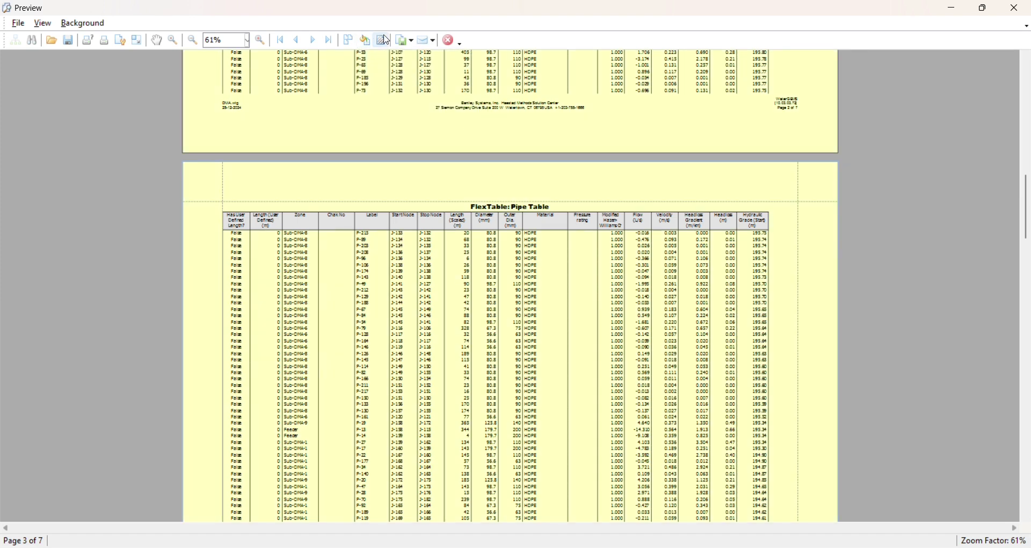
click(366, 40)
click(472, 75)
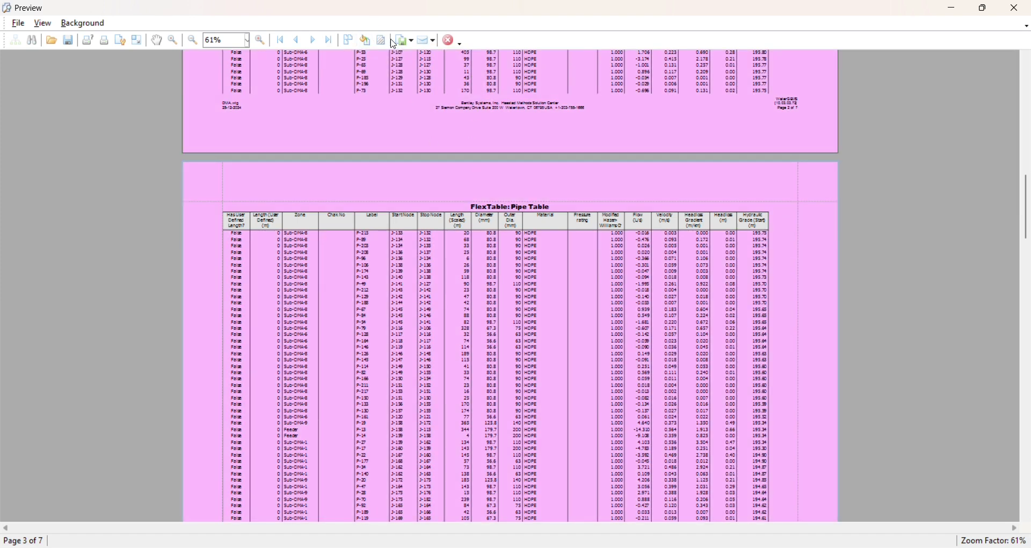
click(366, 40)
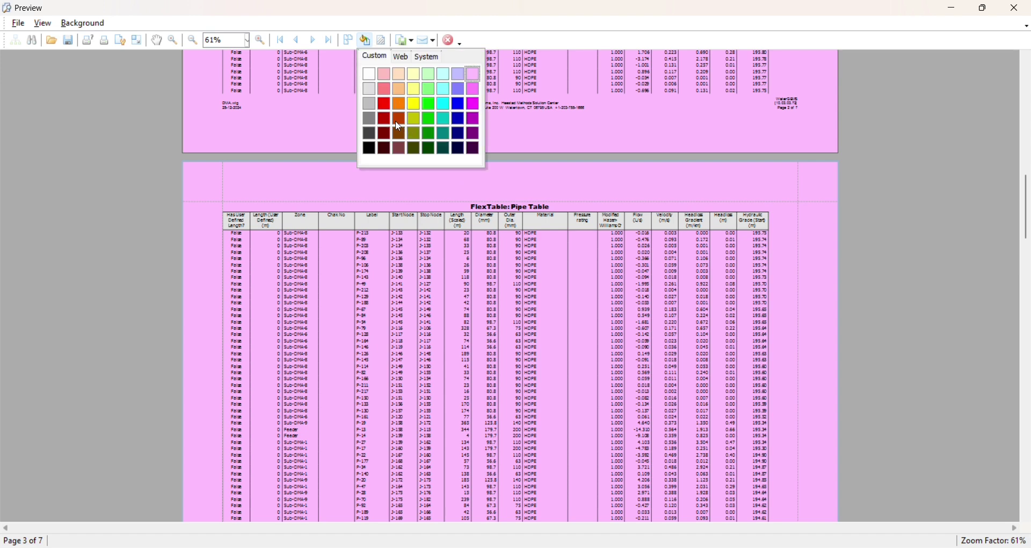
click(370, 103)
click(367, 41)
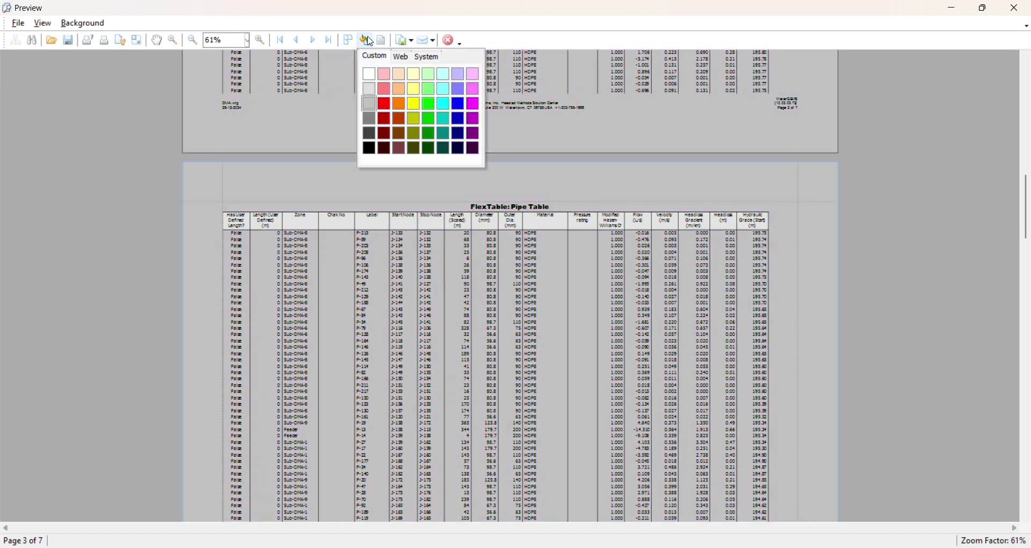
click(405, 58)
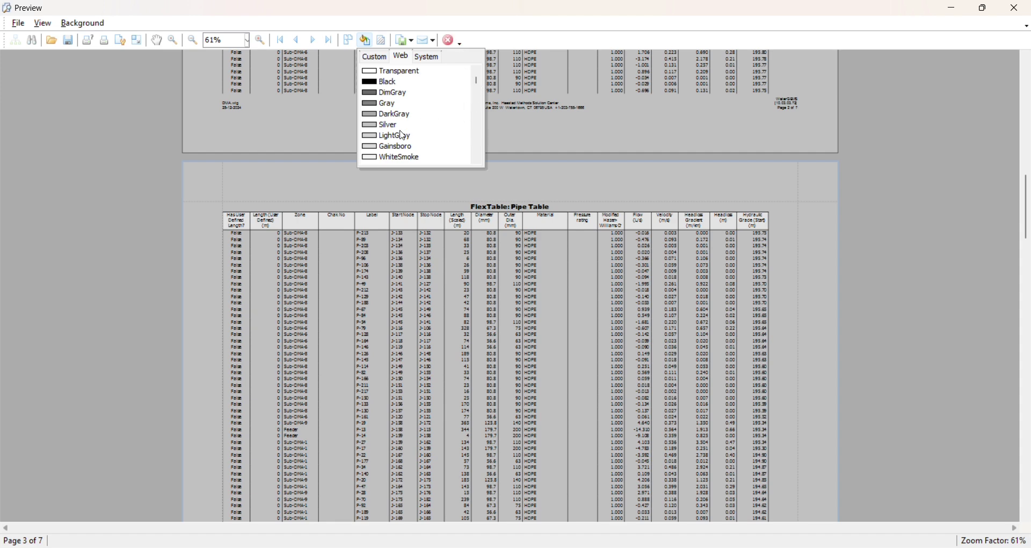
click(398, 138)
click(367, 40)
click(395, 76)
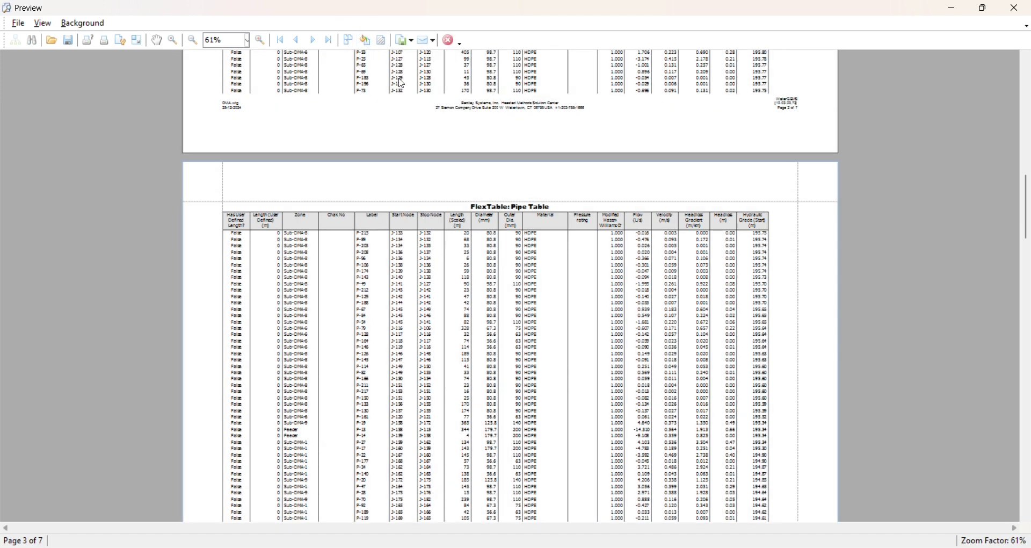
click(367, 40)
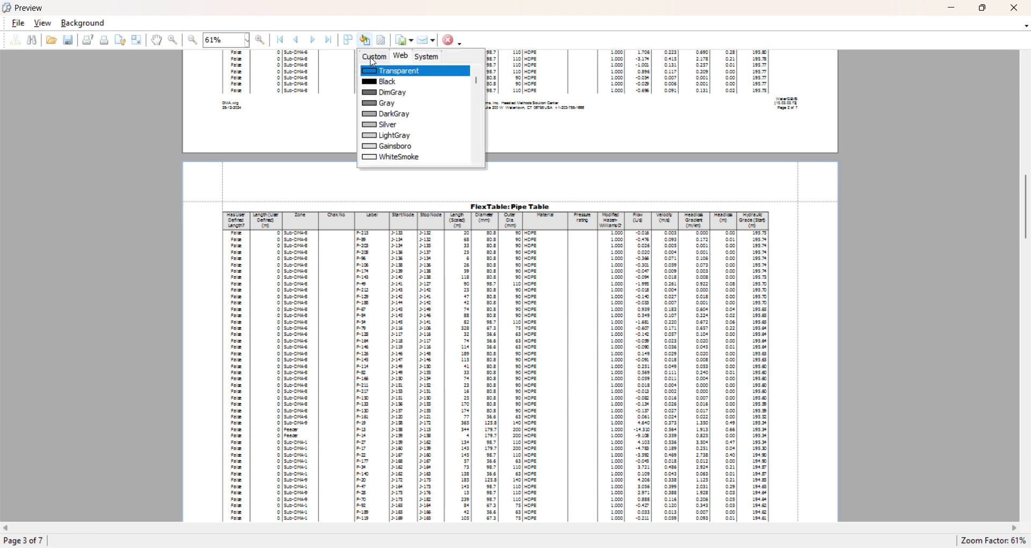
click(374, 57)
click(368, 78)
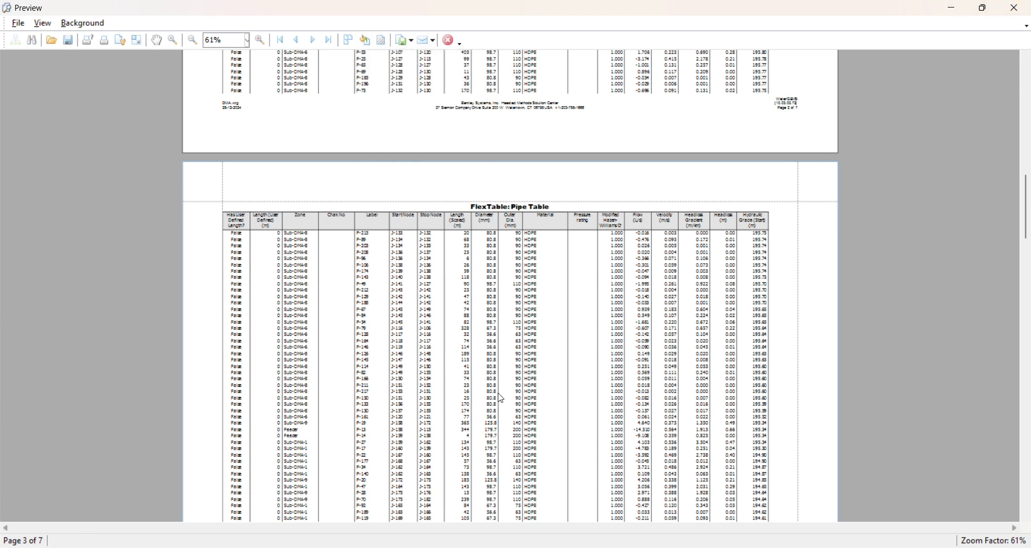
scroll(387, 200, up, 5)
scroll(399, 173, up, 4)
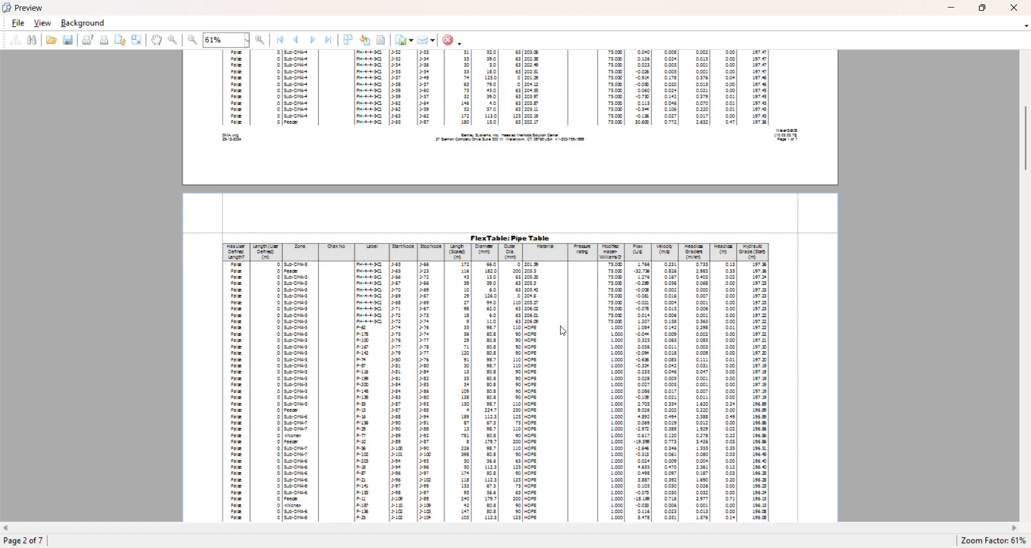
scroll(564, 331, up, 4)
scroll(441, 273, up, 4)
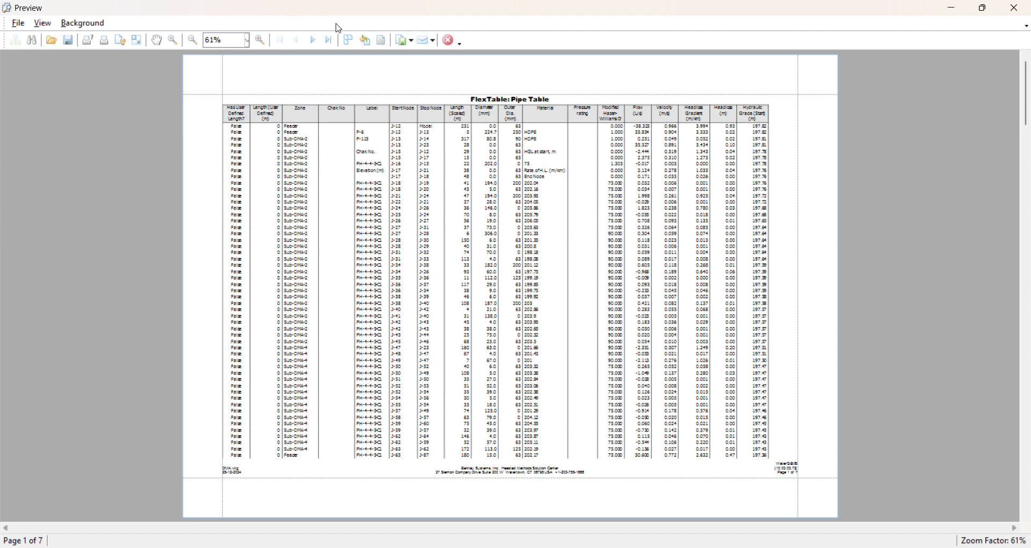
- Set a 'WaterGEMS' text watermark in LightGray, size 120, bold italic, transparency 153
click(382, 40)
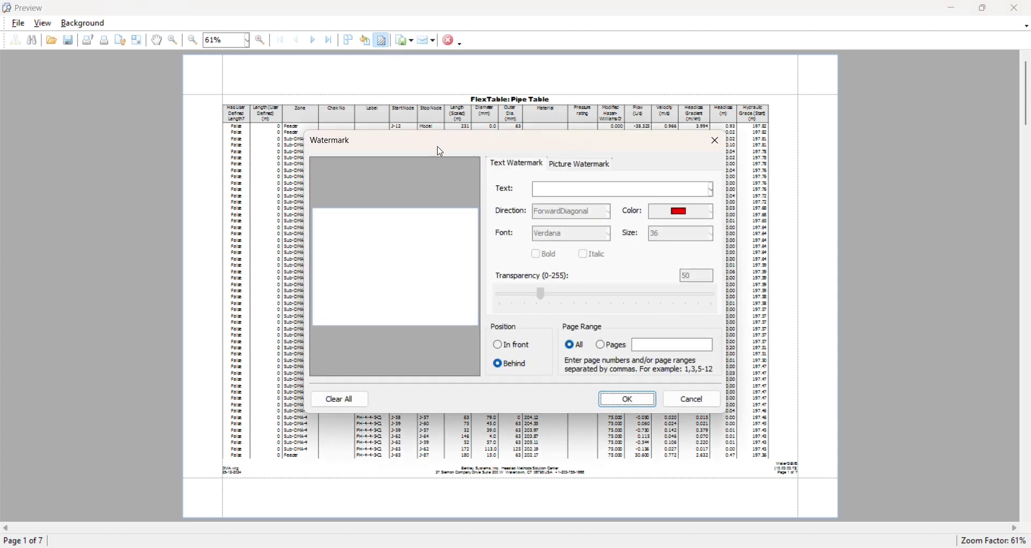
click(554, 190)
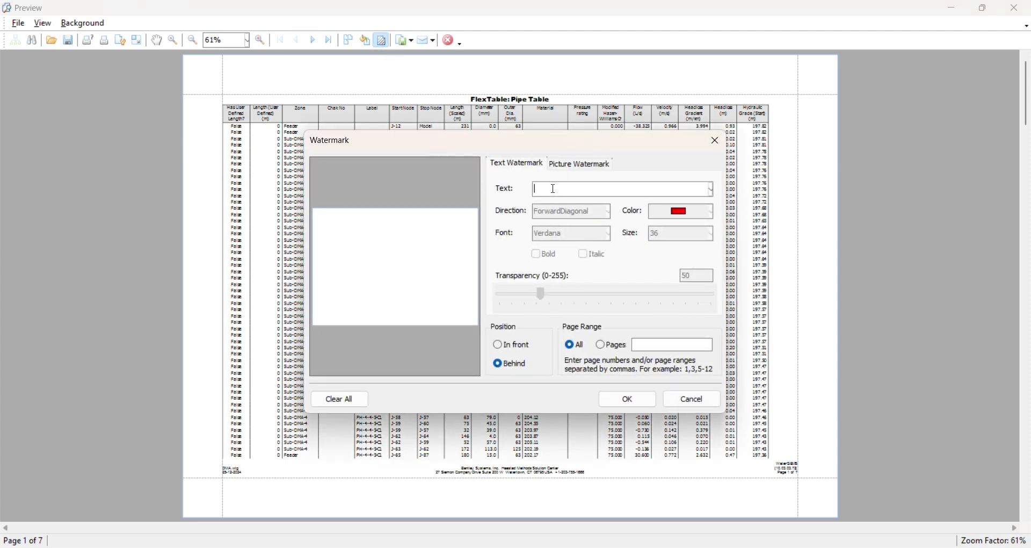
text(Wa)
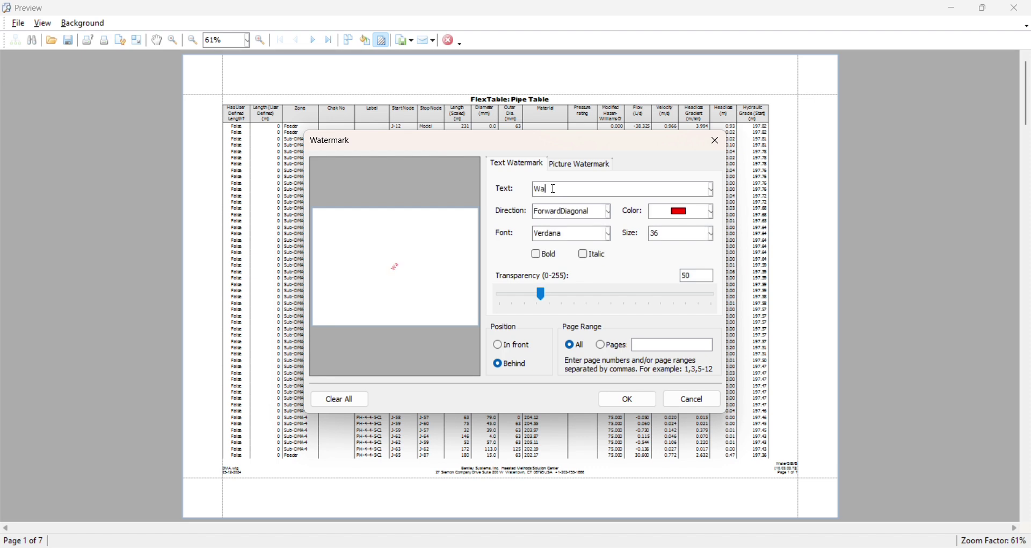
text(terGEMS)
click(708, 214)
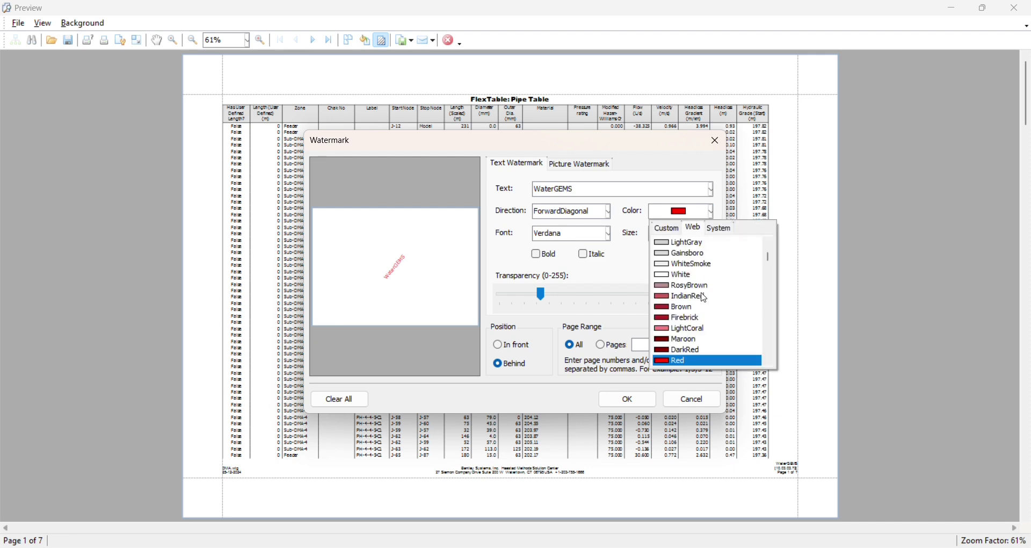
click(682, 246)
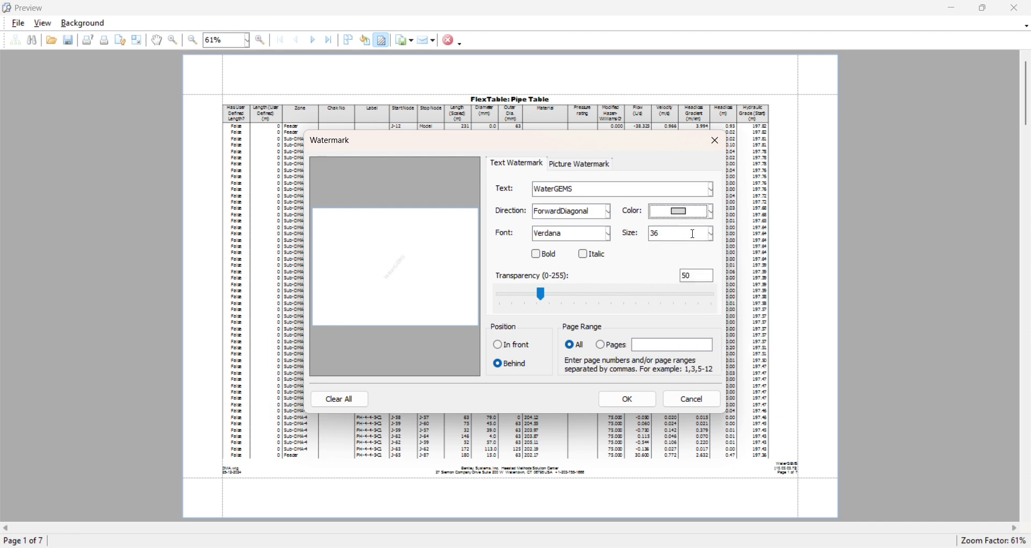
click(710, 235)
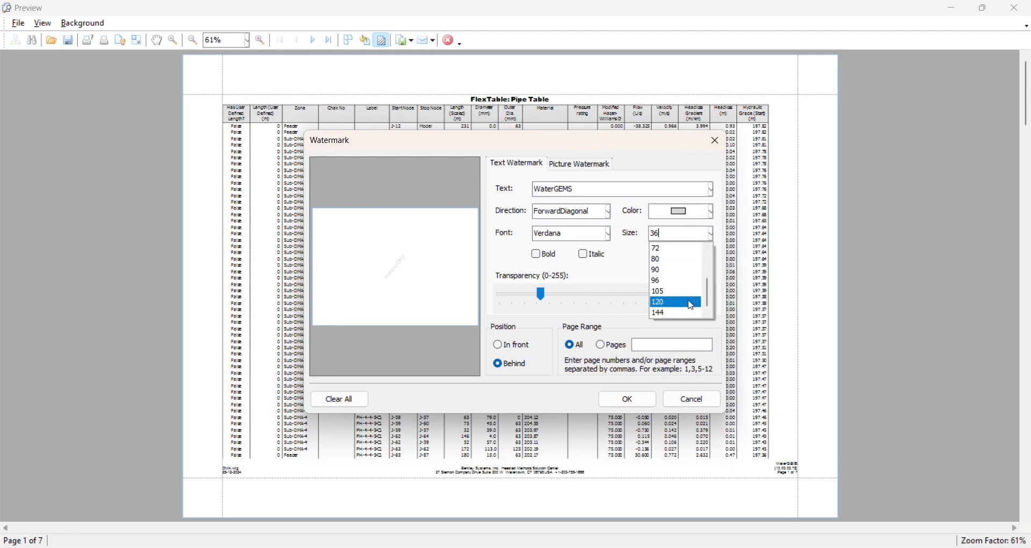
click(680, 303)
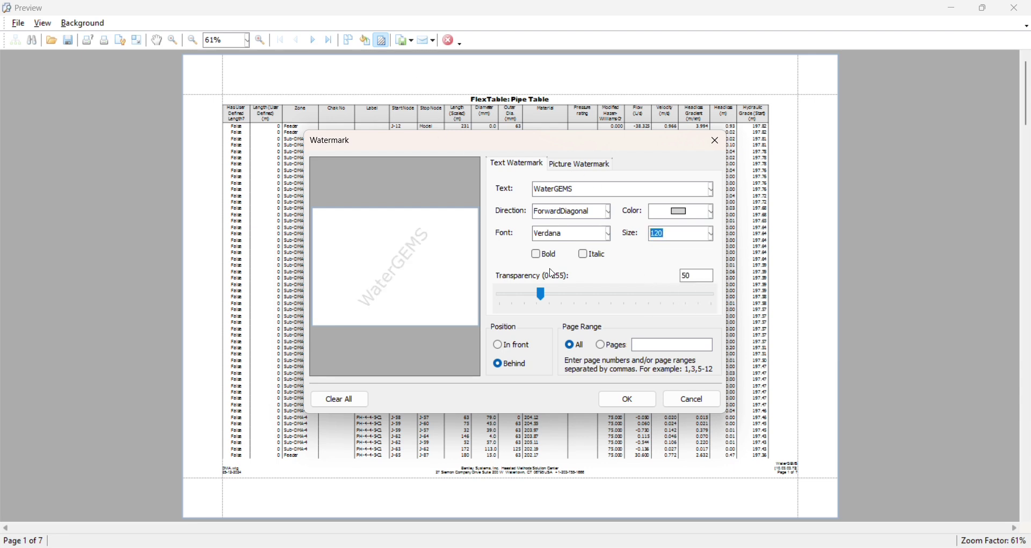
click(539, 255)
click(590, 256)
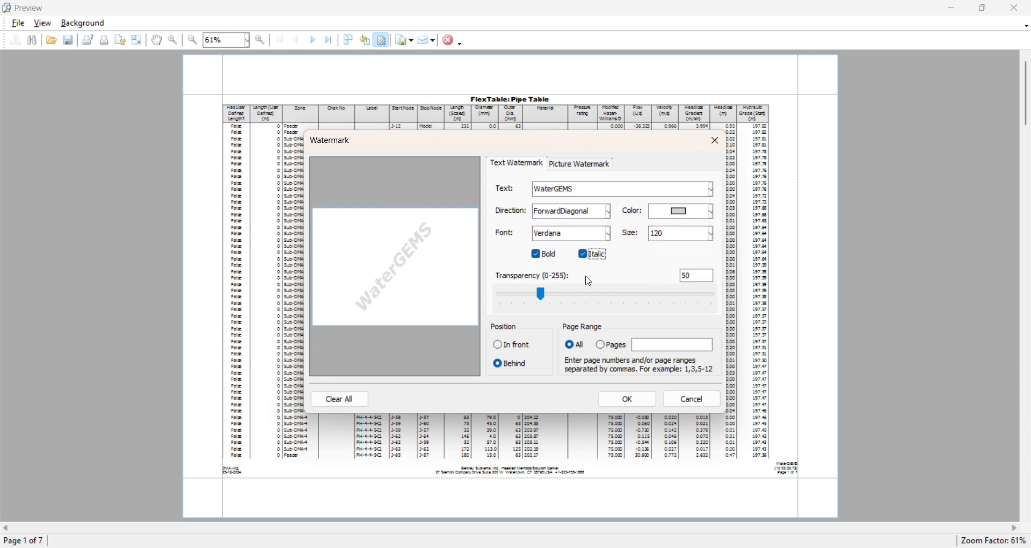
drag(538, 294, 630, 302)
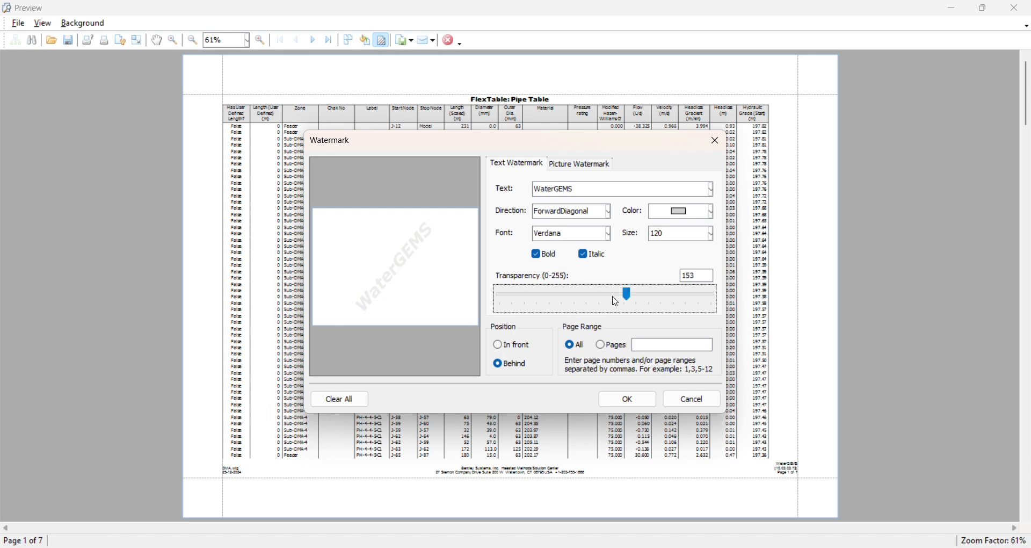
- Try BackwardDiagonal and Horizontal directions, then keep ForwardDiagonal and apply the watermark
click(611, 221)
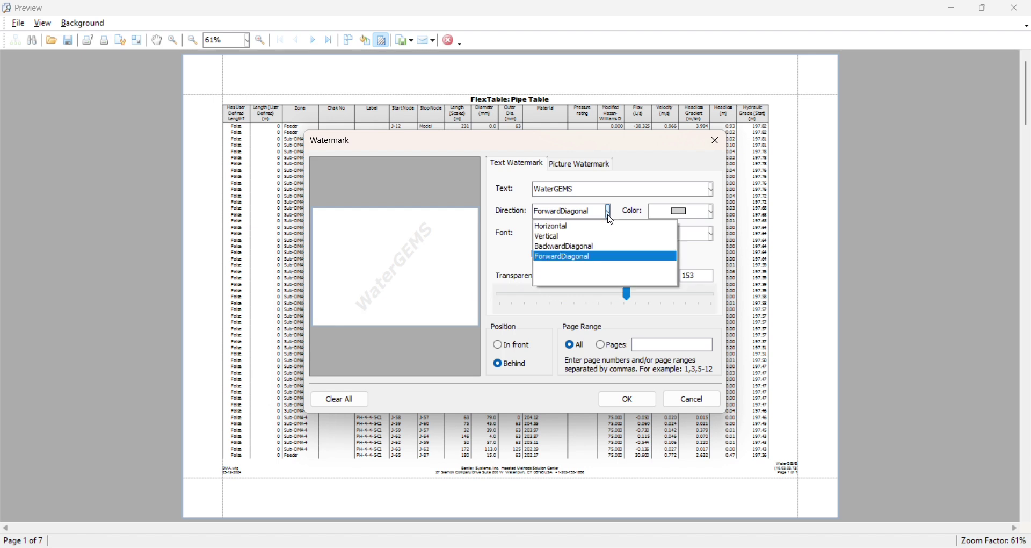
click(592, 246)
click(609, 214)
click(593, 226)
click(608, 212)
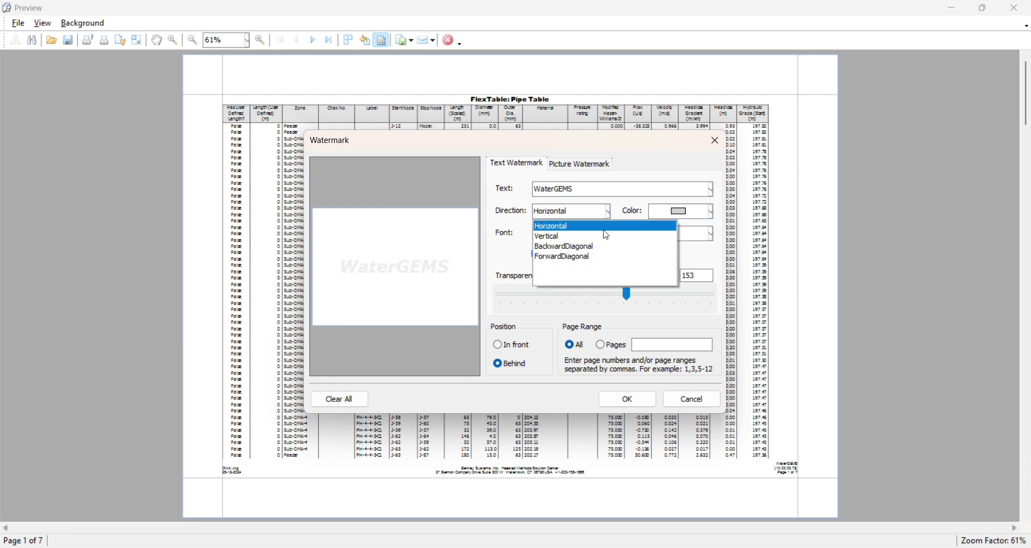
click(586, 260)
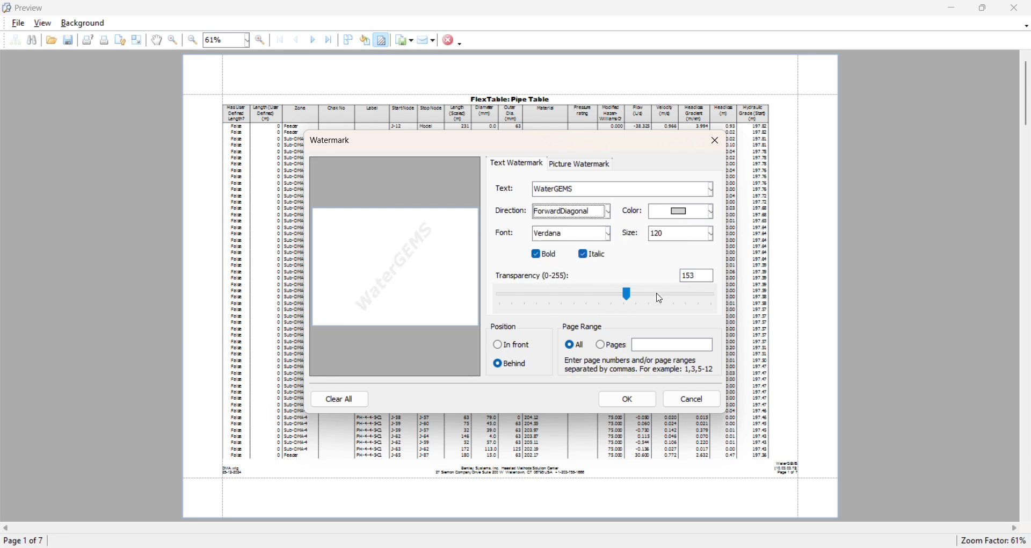
click(630, 403)
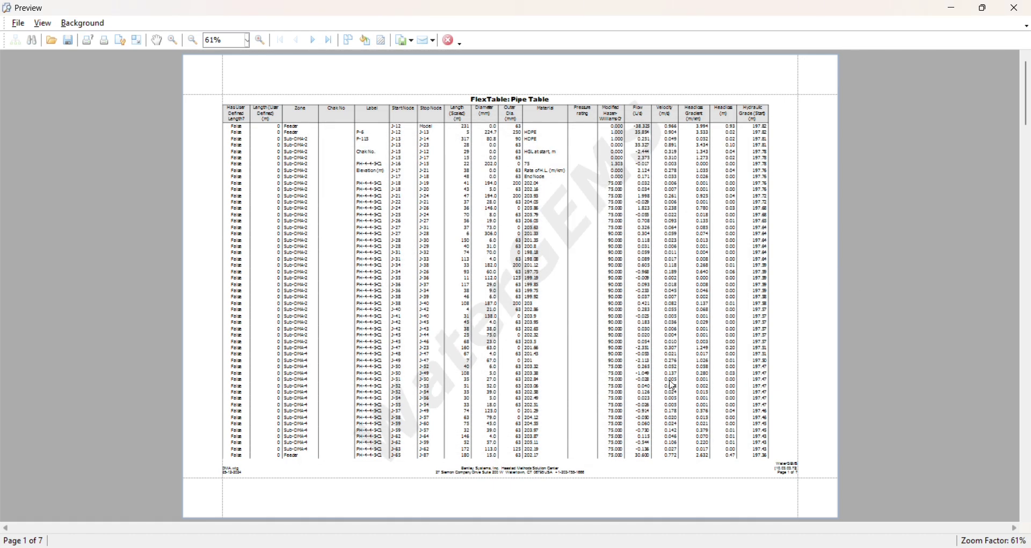
- Limit the text watermark to report pages 1-3
scroll(675, 387, down, 10)
drag(1027, 183, 1027, 267)
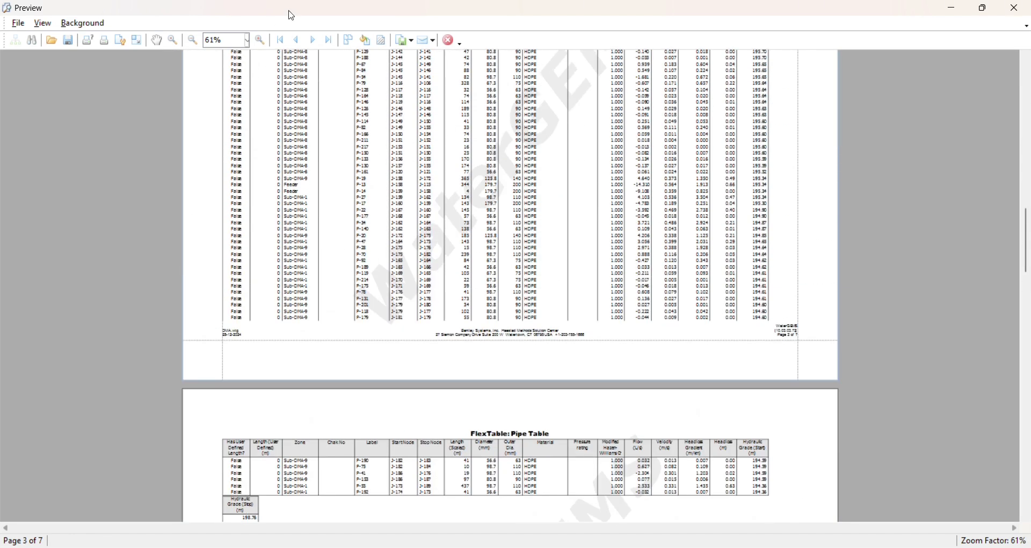
click(382, 40)
click(606, 348)
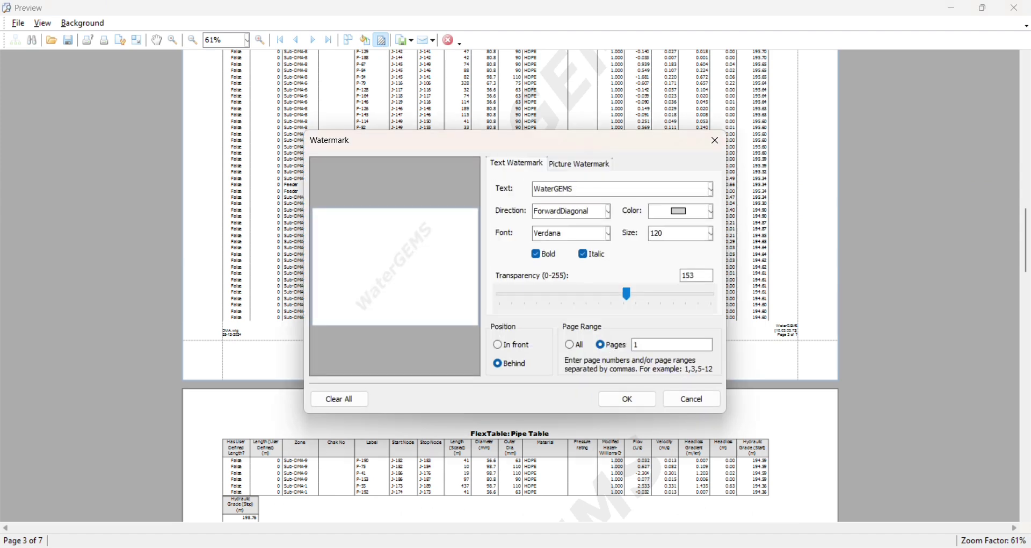
click(627, 397)
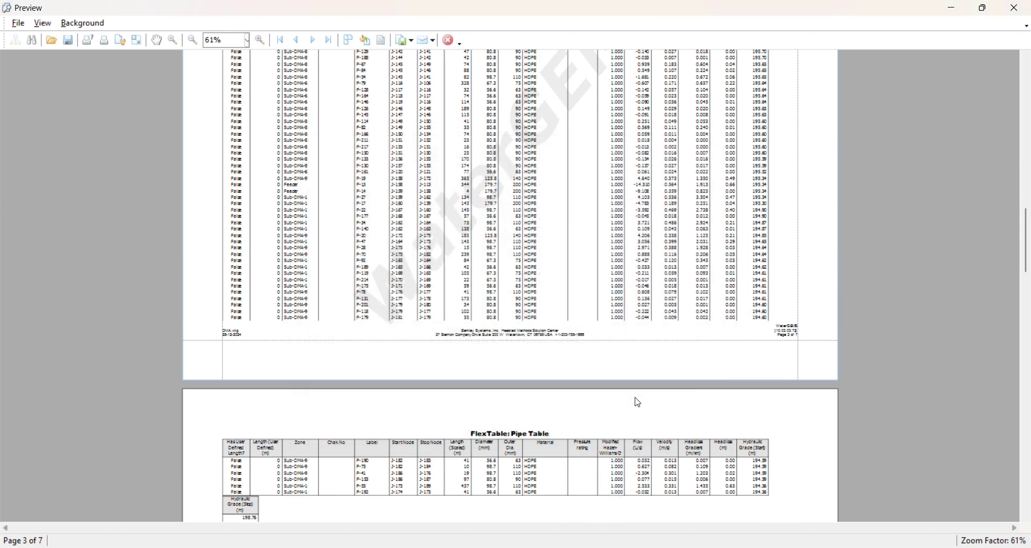
- Scroll through the later pages to confirm, then reopen the Watermark dialog
scroll(553, 315, down, 5)
scroll(559, 312, down, 10)
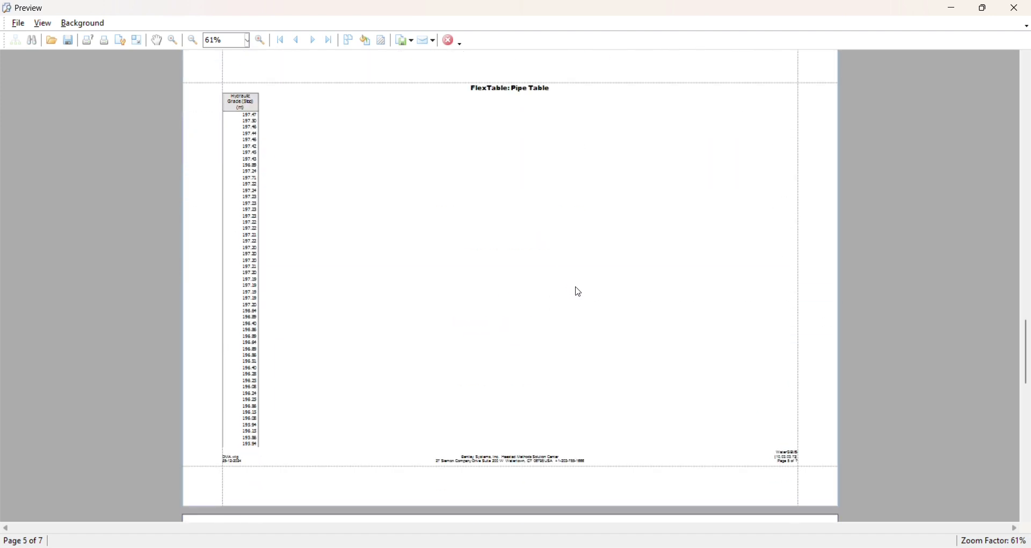
drag(1026, 410, 1026, 409)
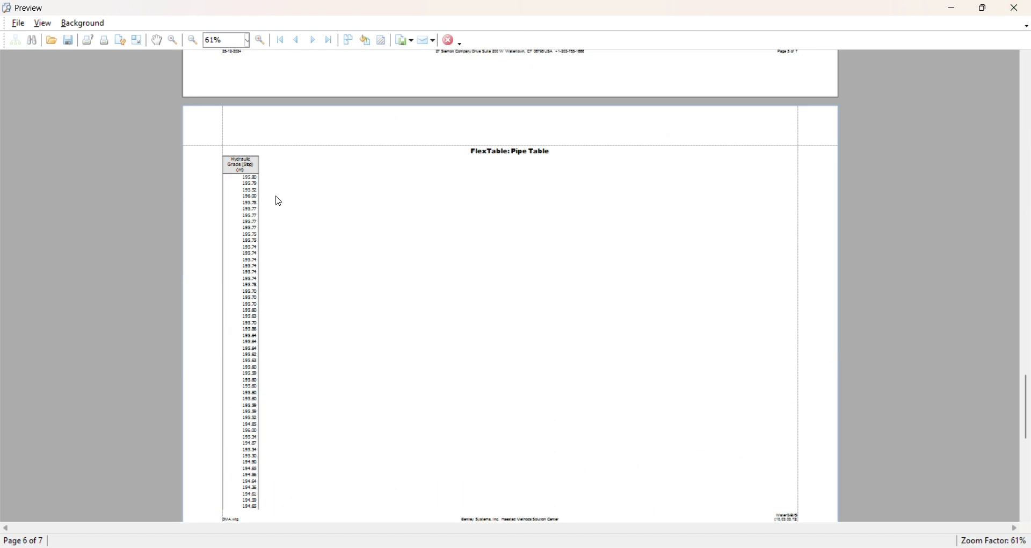
click(382, 41)
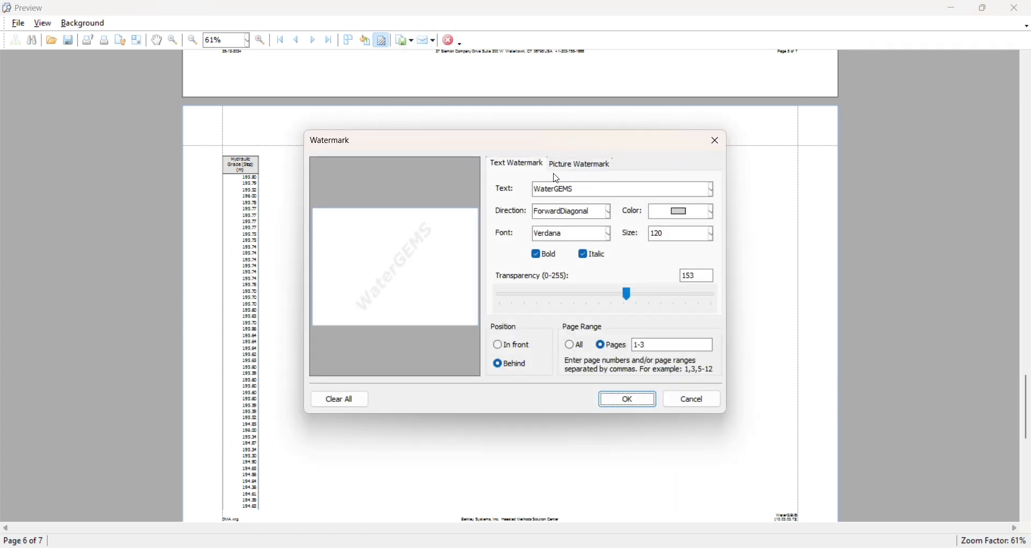
- Load the pxfuel (38) image from D:\Pic as a picture watermark
click(593, 170)
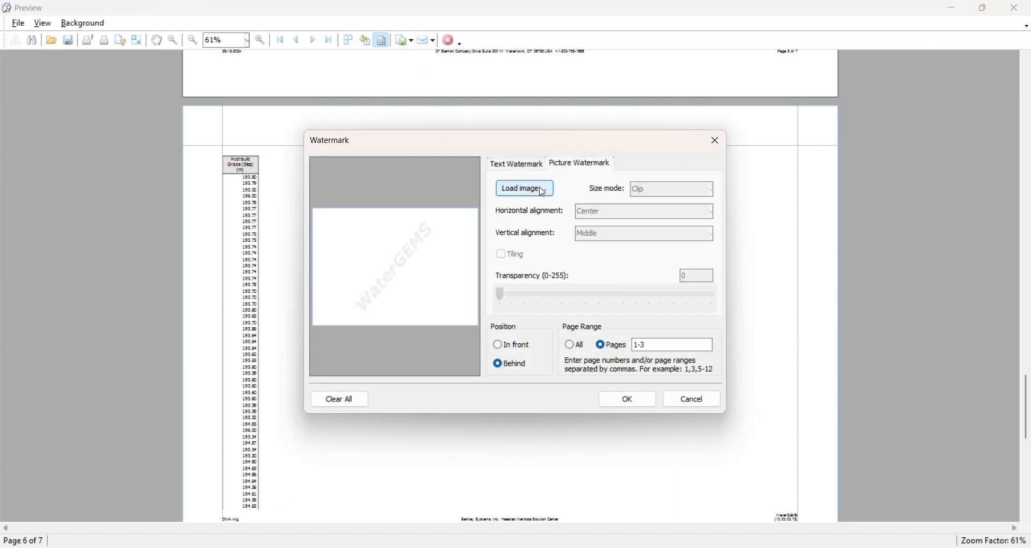
click(516, 169)
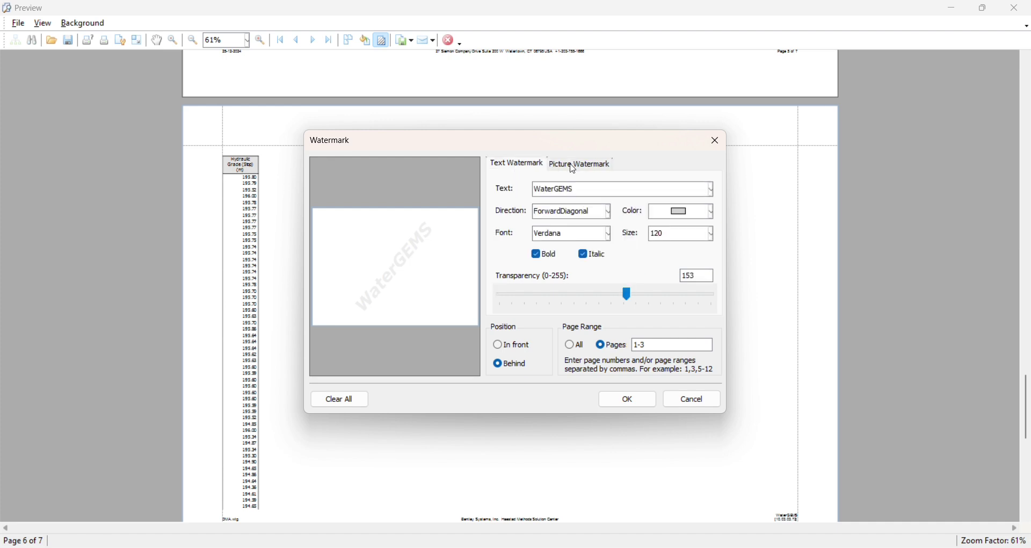
click(584, 167)
click(544, 197)
scroll(380, 408, down, 5)
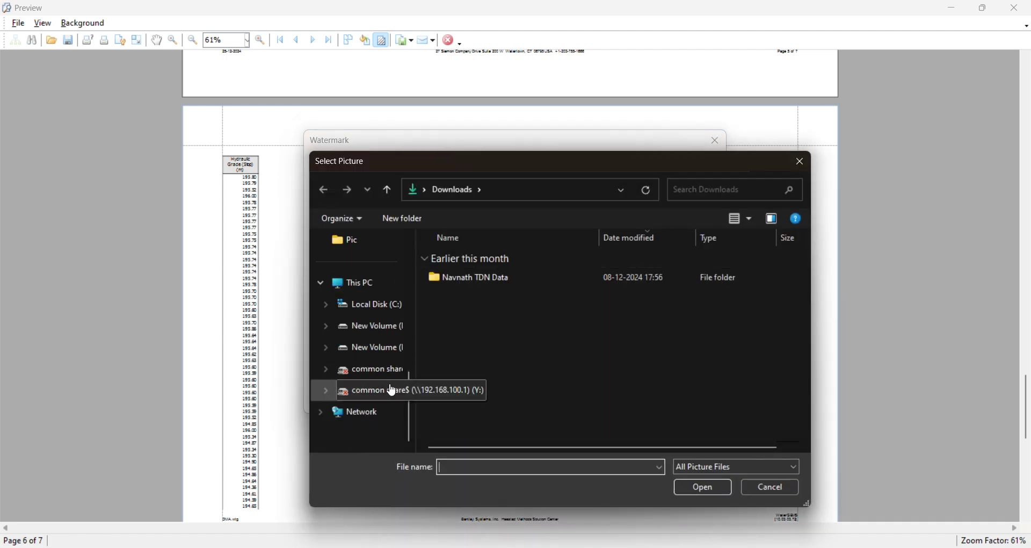
click(376, 327)
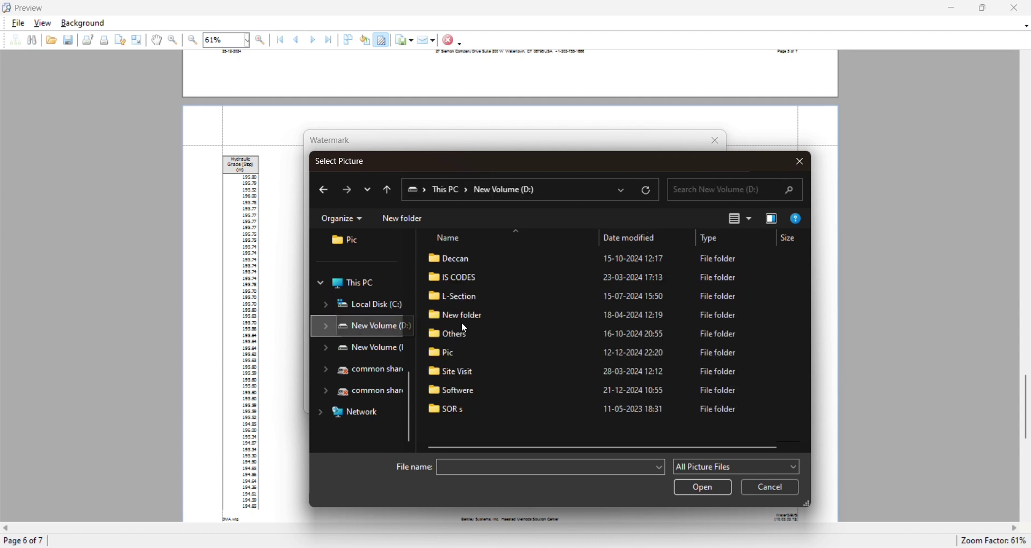
double_click(464, 354)
click(537, 390)
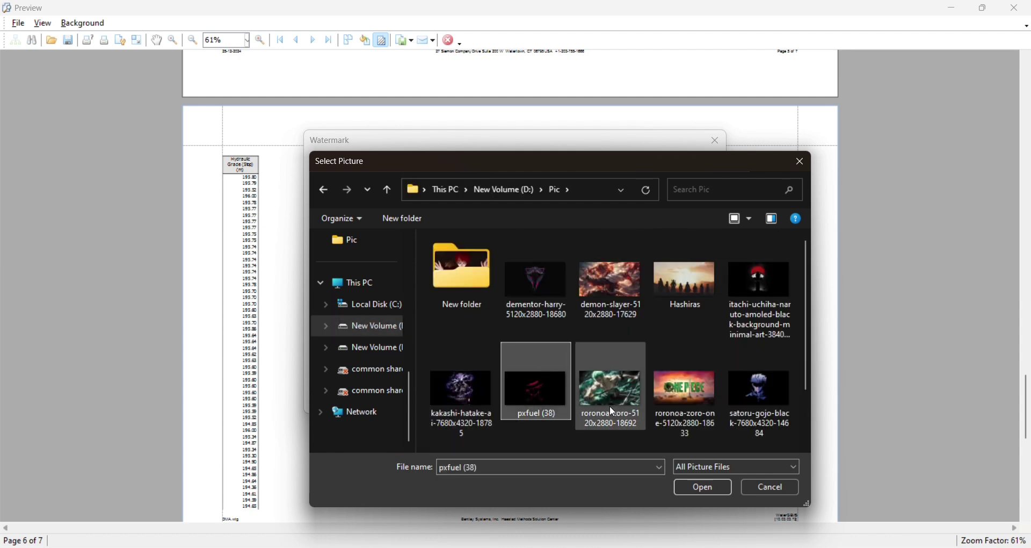
click(701, 487)
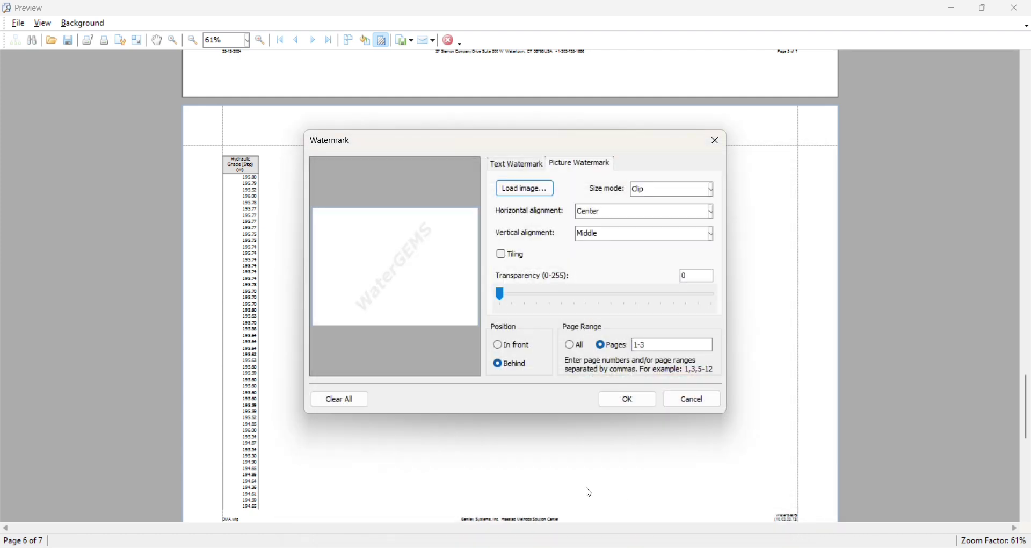
- Increase the picture watermark's transparency and apply it to the report
drag(500, 294, 594, 298)
click(645, 399)
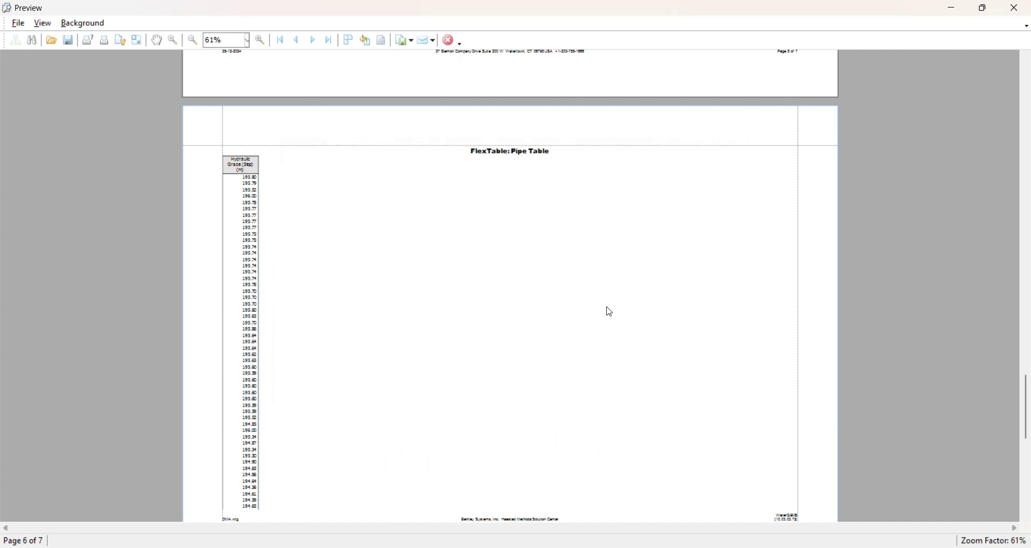
scroll(545, 272, up, 5)
drag(1029, 348, 1027, 105)
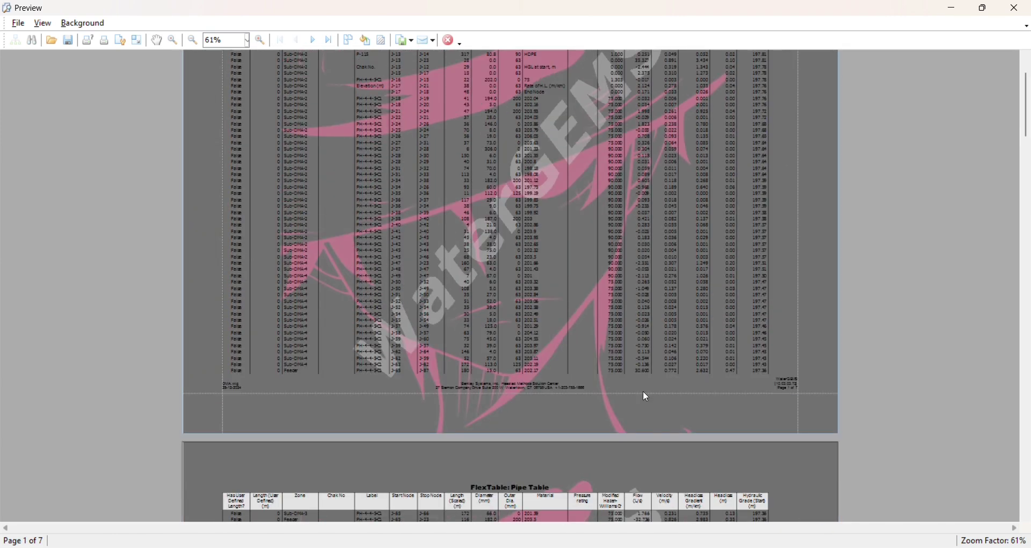
- Extend the watermarks to all pages of the report
click(381, 43)
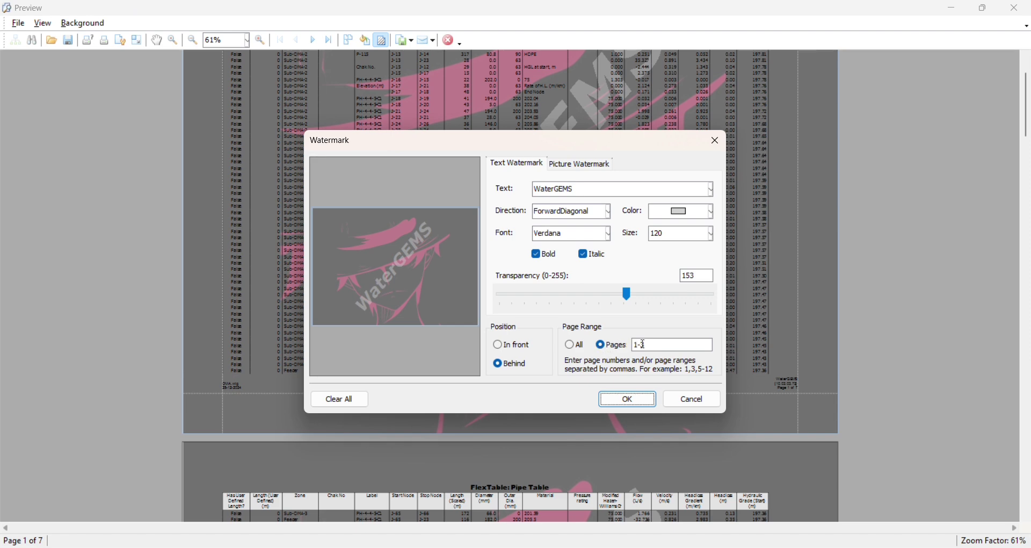
click(573, 348)
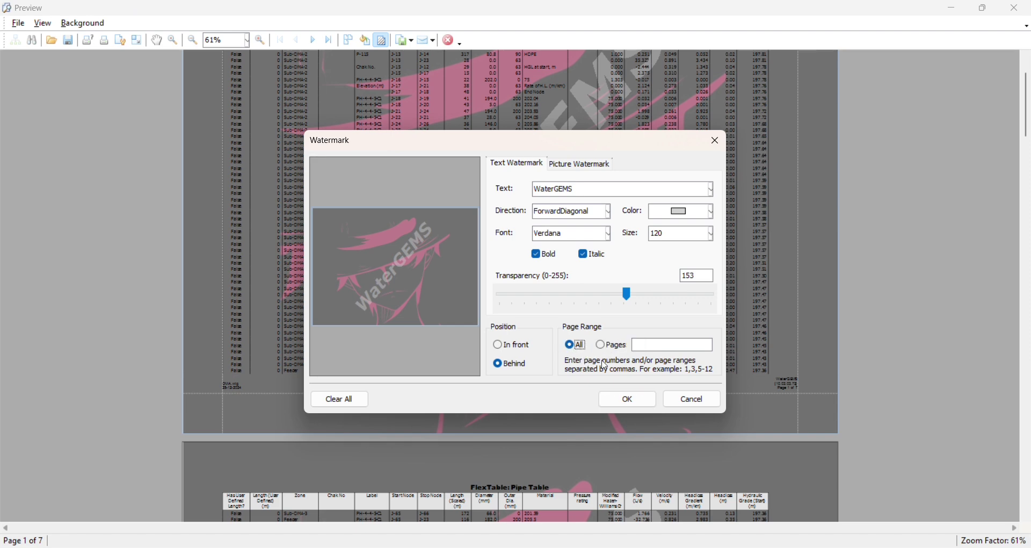
click(640, 401)
scroll(645, 347, down, 3)
drag(1028, 125, 977, 60)
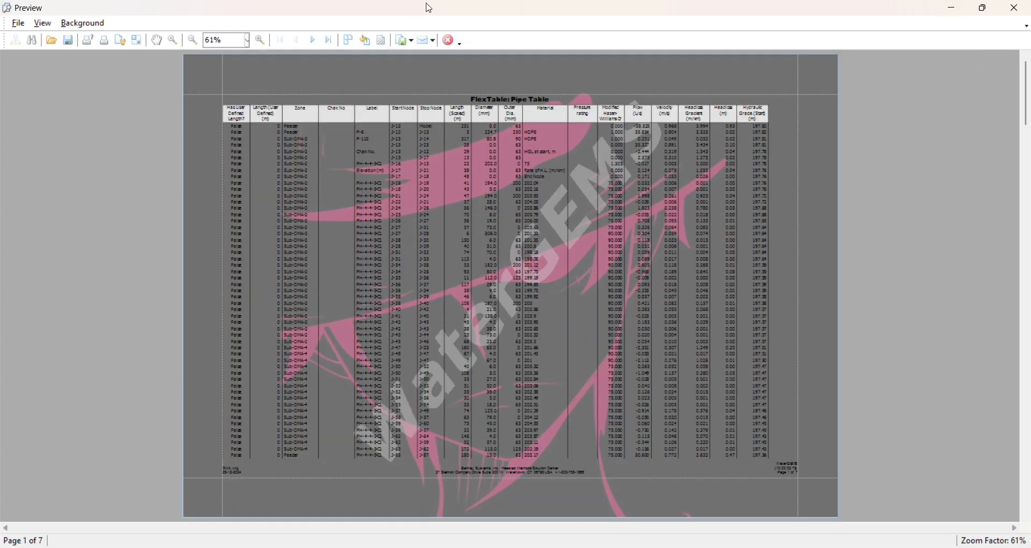
- Clear all text and picture watermarks from the report
click(383, 41)
click(352, 402)
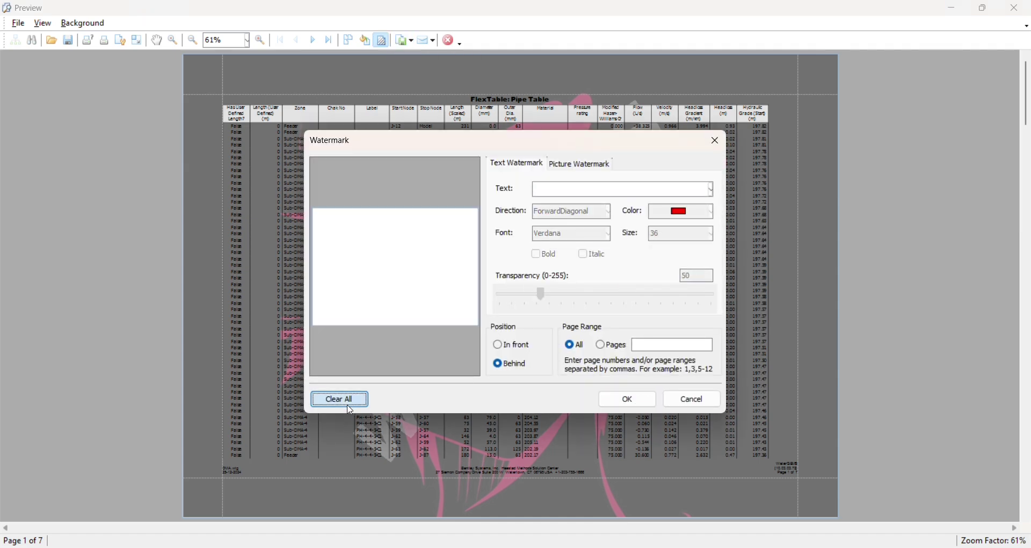
click(628, 399)
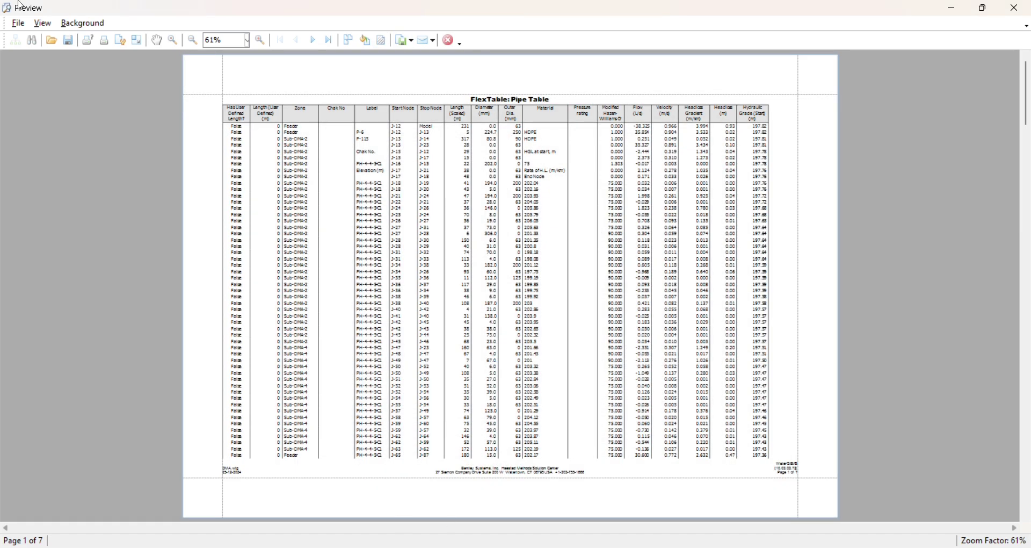
- Export the pipe table report as 'FlexTable_ Pipe Table.pdf' into Downloads and open it
click(412, 41)
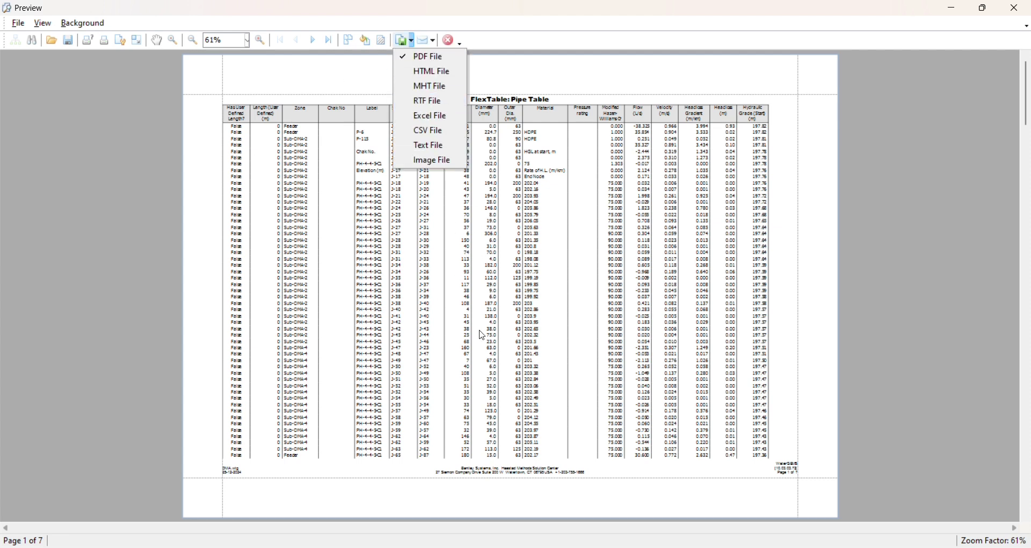
click(444, 57)
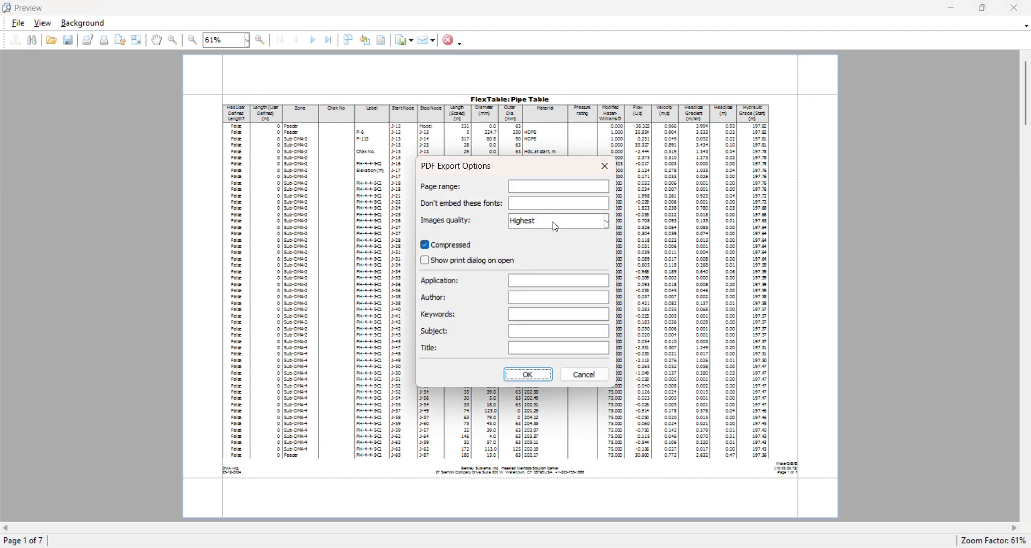
click(528, 376)
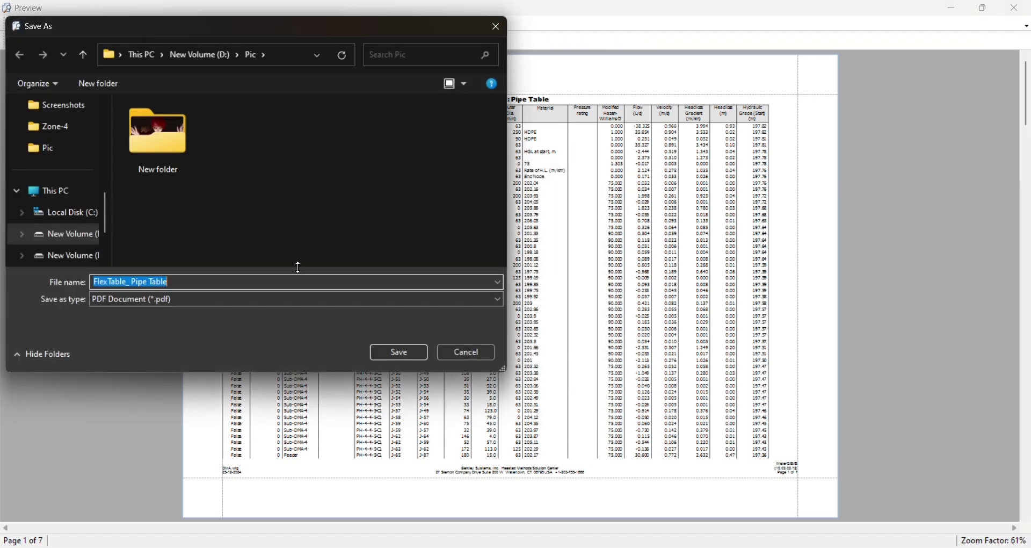
click(107, 108)
click(63, 217)
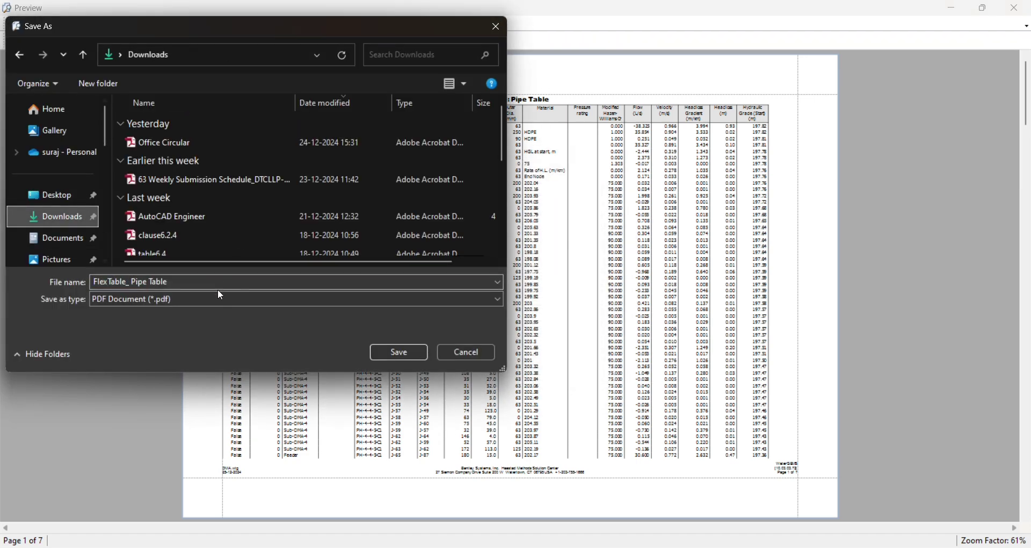
click(414, 354)
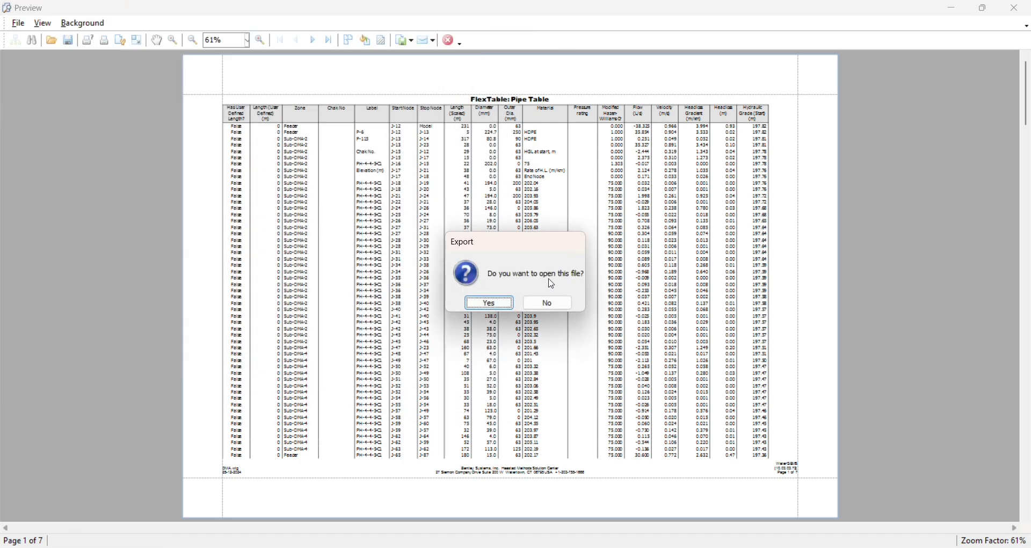
click(505, 304)
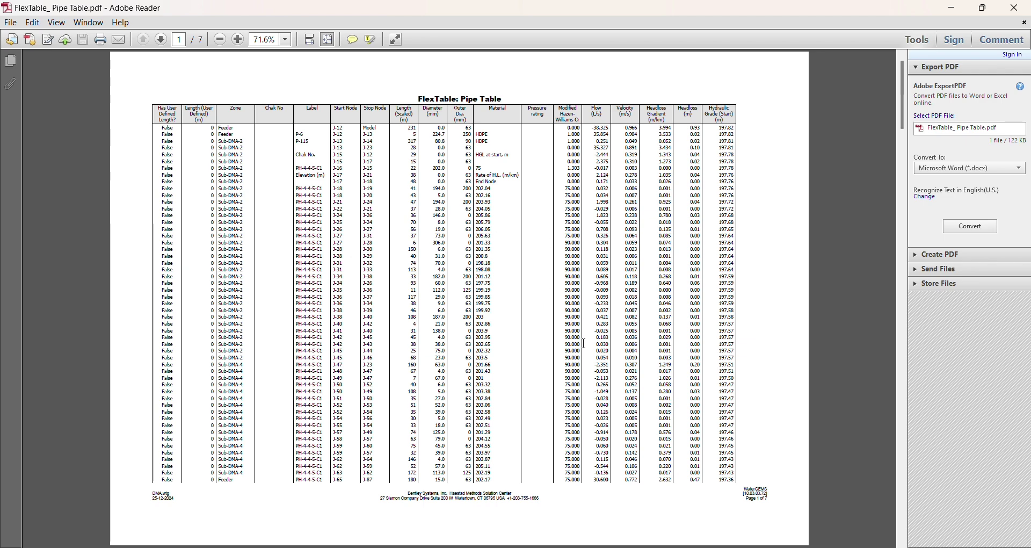
- Scroll through the 7-page PDF in Adobe Reader, then close the reader
scroll(589, 384, down, 10)
scroll(590, 384, up, 10)
click(1015, 7)
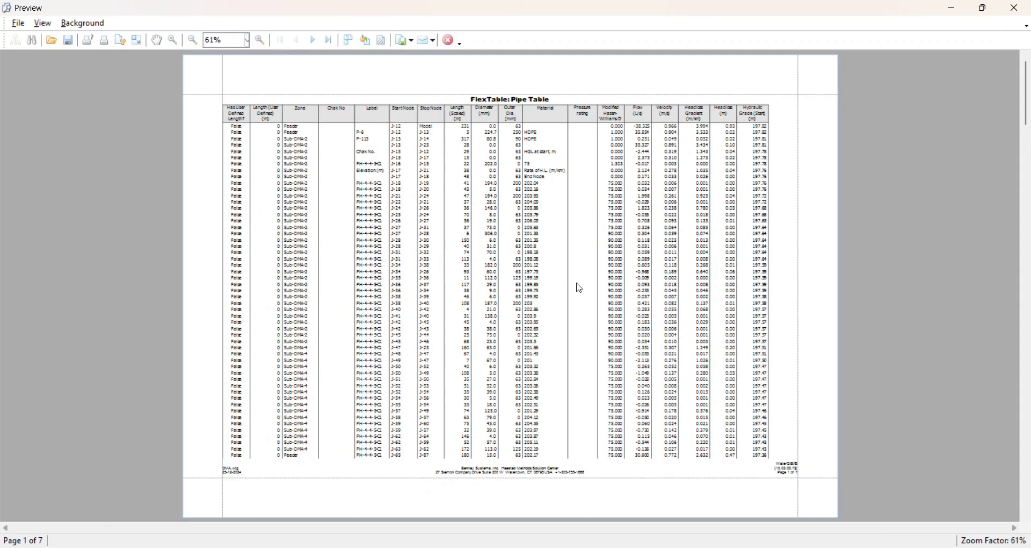
- Export a single-file HTML report titled 'FlexTable_ Pipe' to Downloads and open it
click(413, 41)
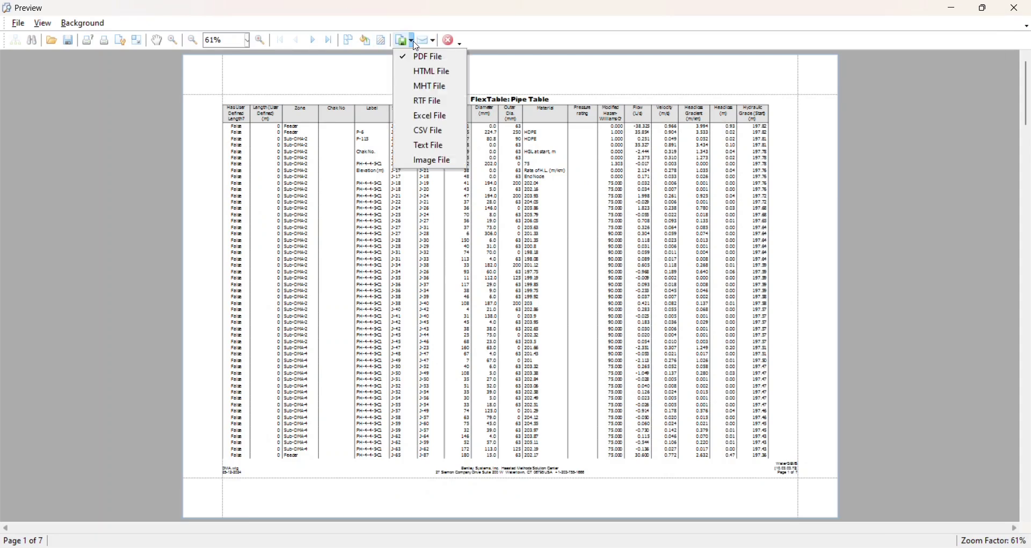
click(446, 74)
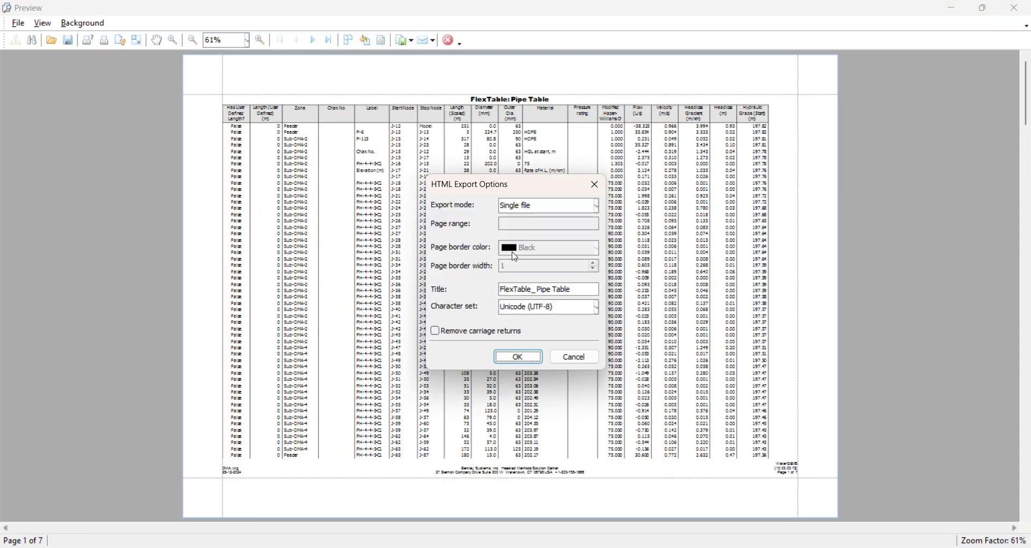
click(548, 209)
click(549, 213)
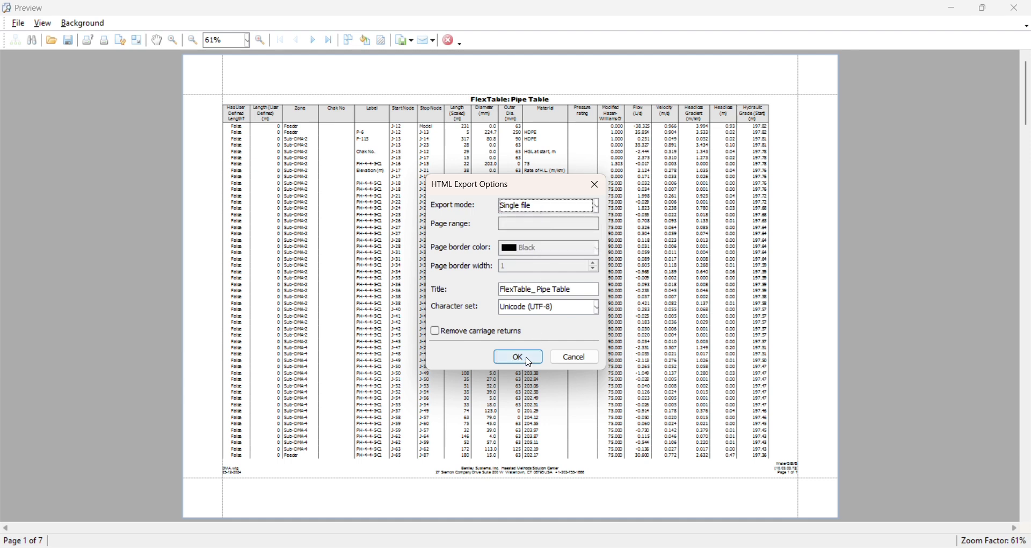
click(516, 289)
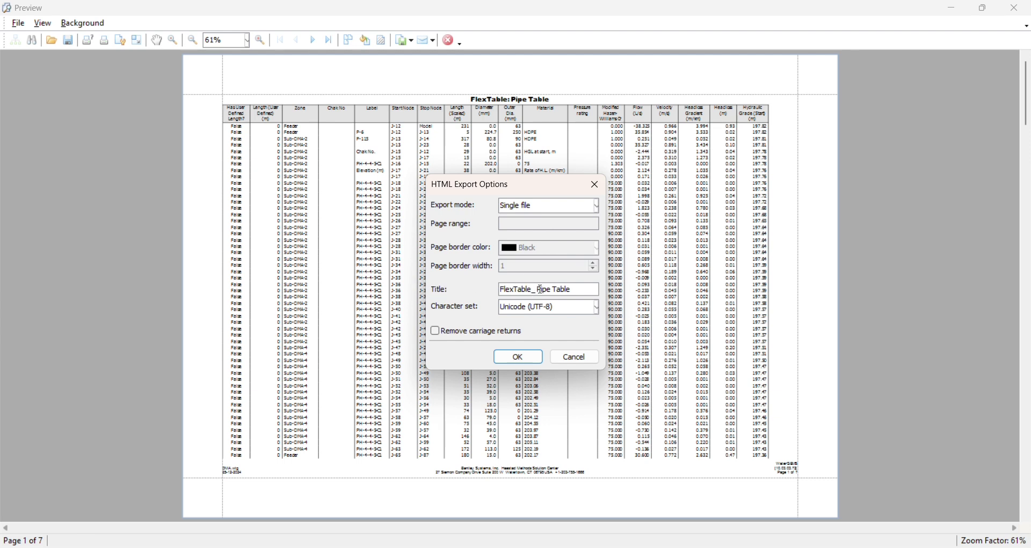
drag(538, 289, 636, 290)
text(P)
click(529, 361)
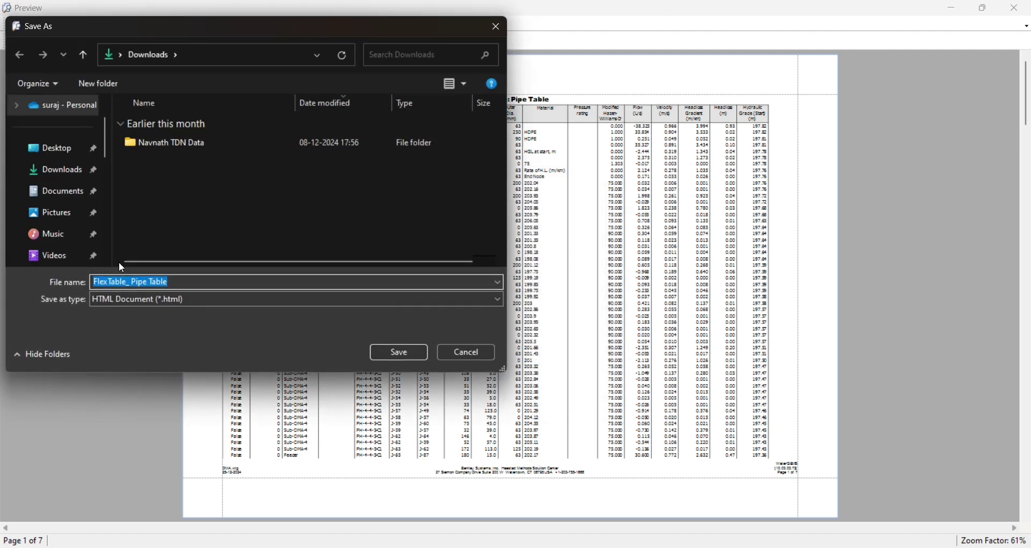
click(414, 350)
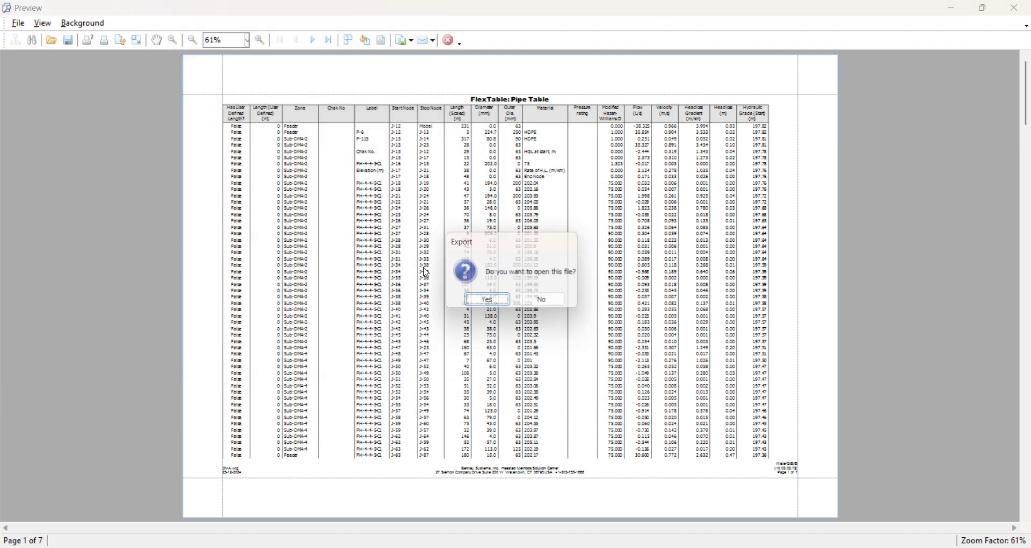
click(490, 304)
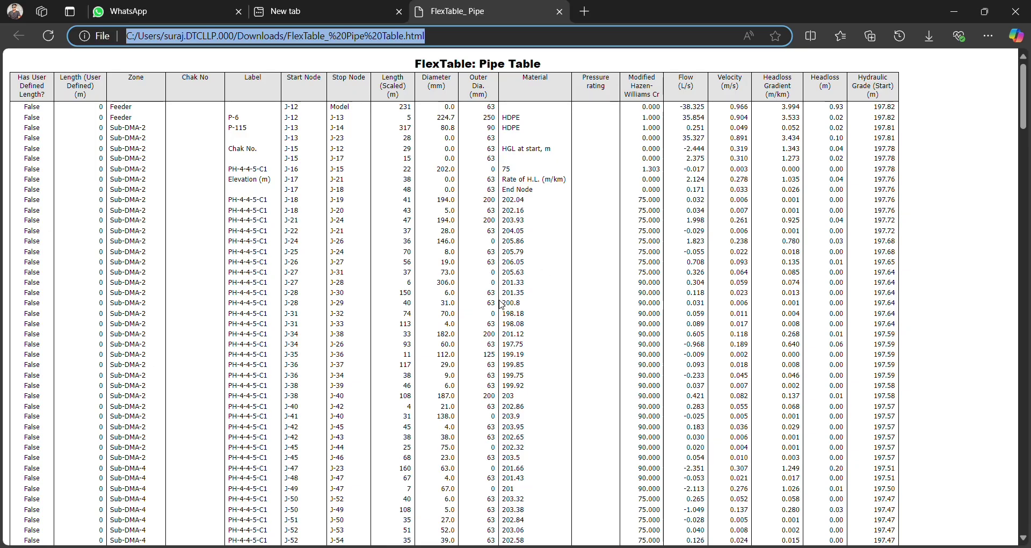
scroll(483, 325, down, 20)
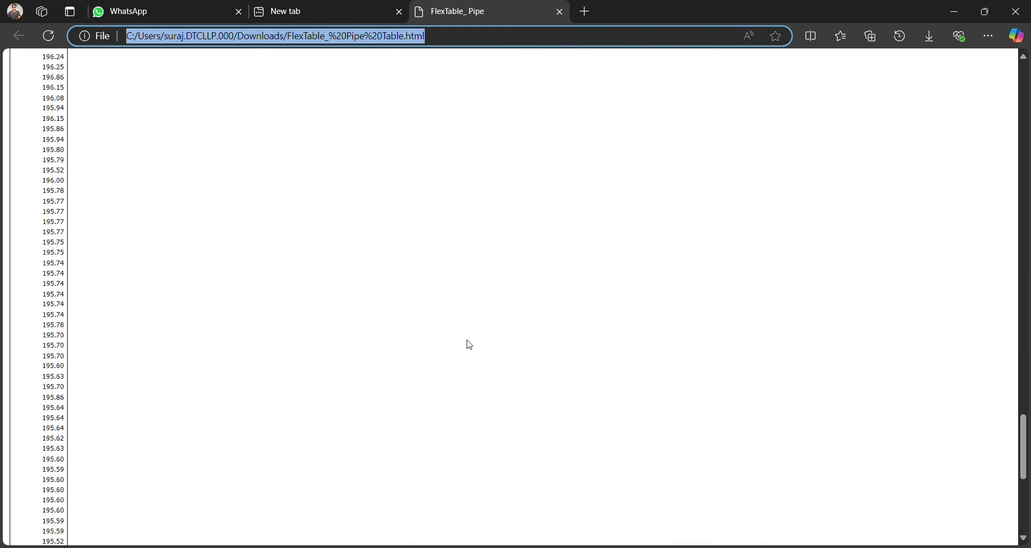
scroll(470, 344, down, 7)
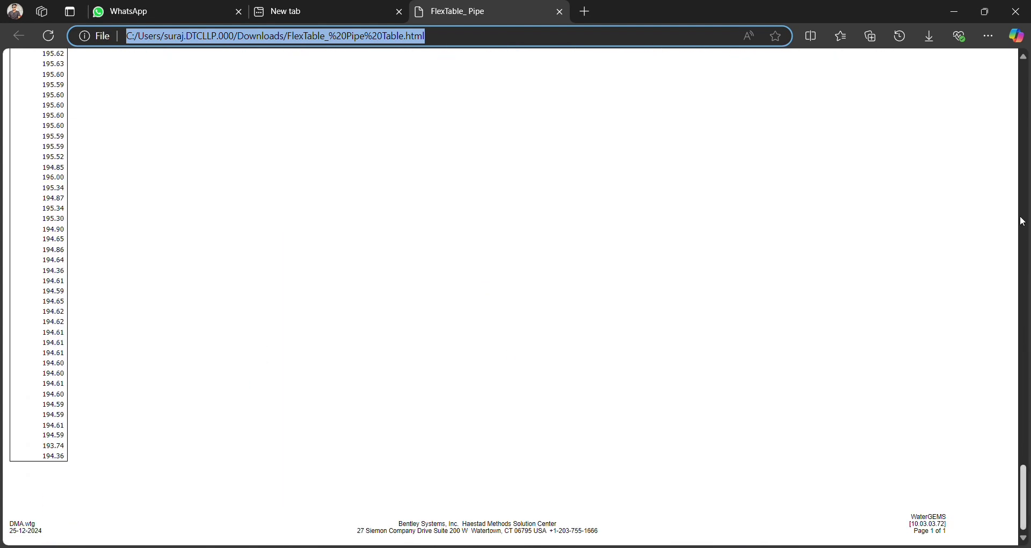
drag(1023, 500, 1002, 79)
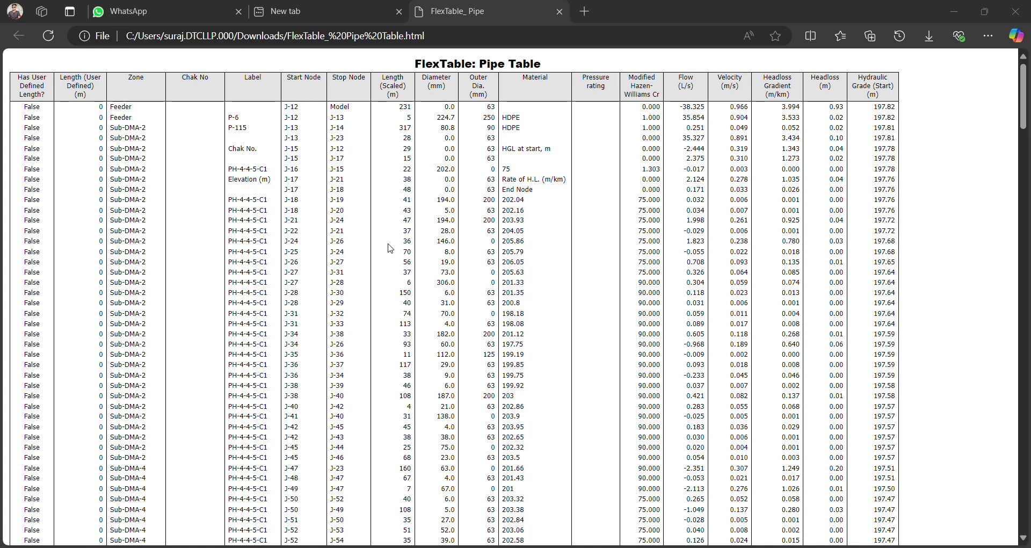
scroll(505, 325, down, 15)
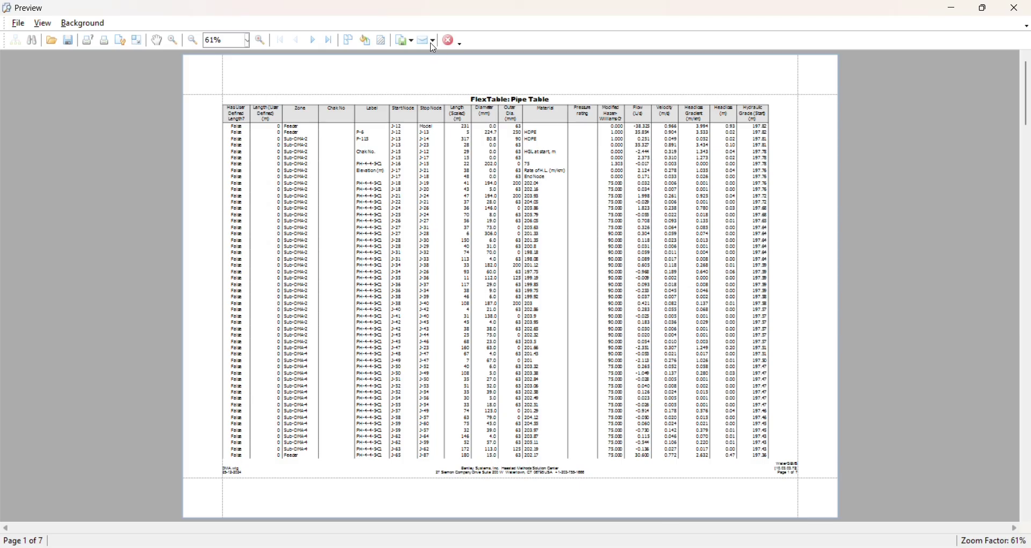
- Export 'FlexTable_ Pipe Table.xls' to Downloads with sheet name 'Pipe inventory' and open it
click(409, 41)
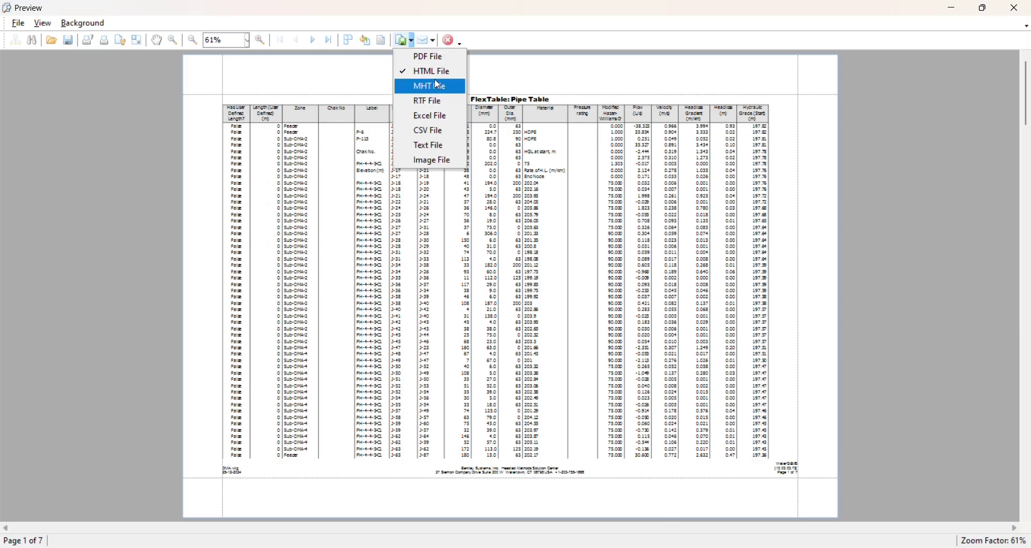
click(436, 116)
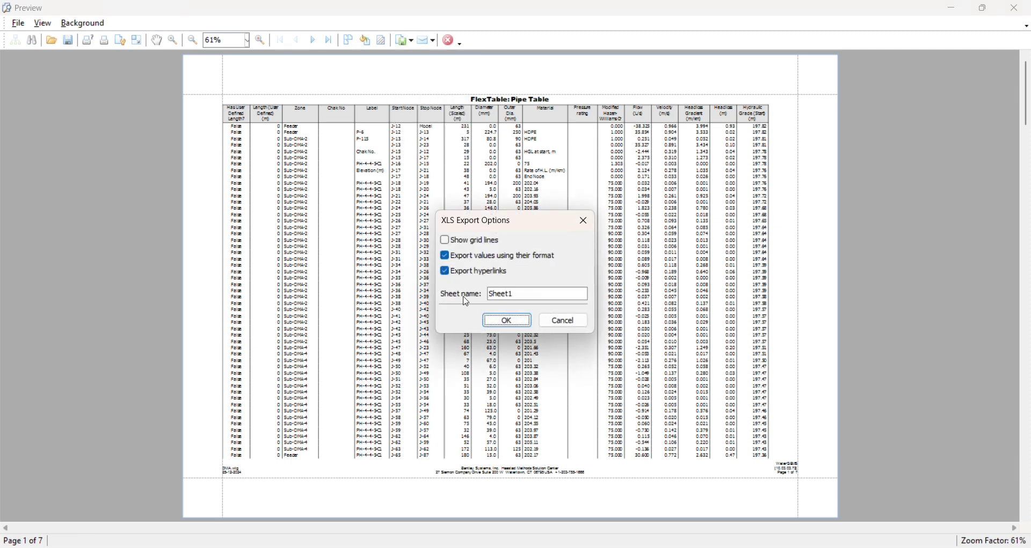
drag(496, 295, 560, 282)
key(BackSpace)
key(BackSpace)
text(Pipe inventory)
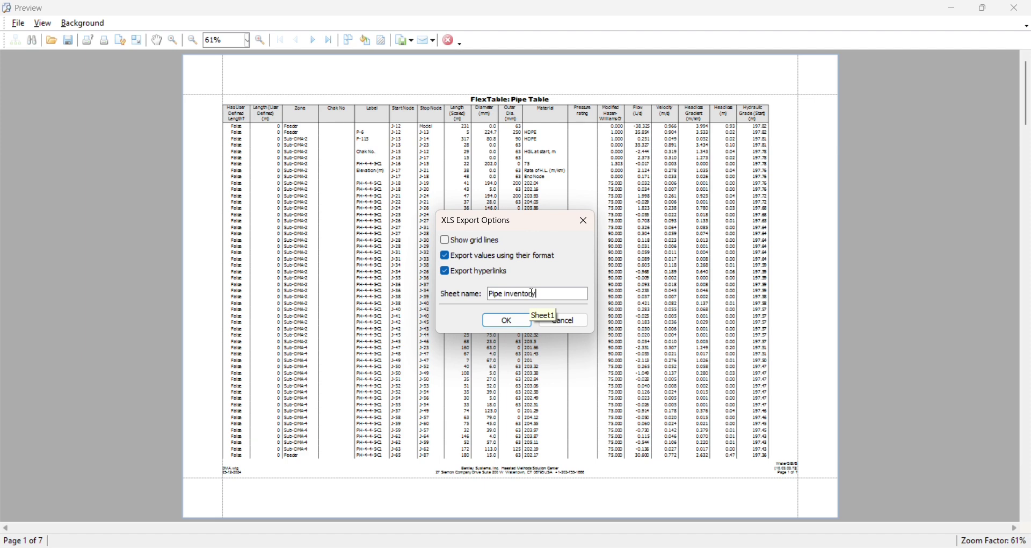
click(528, 321)
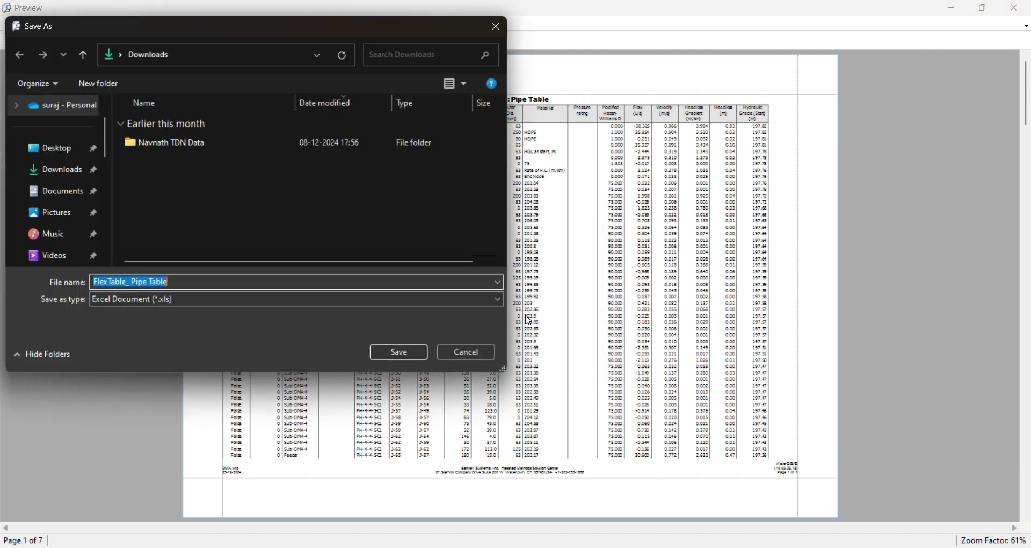
click(413, 354)
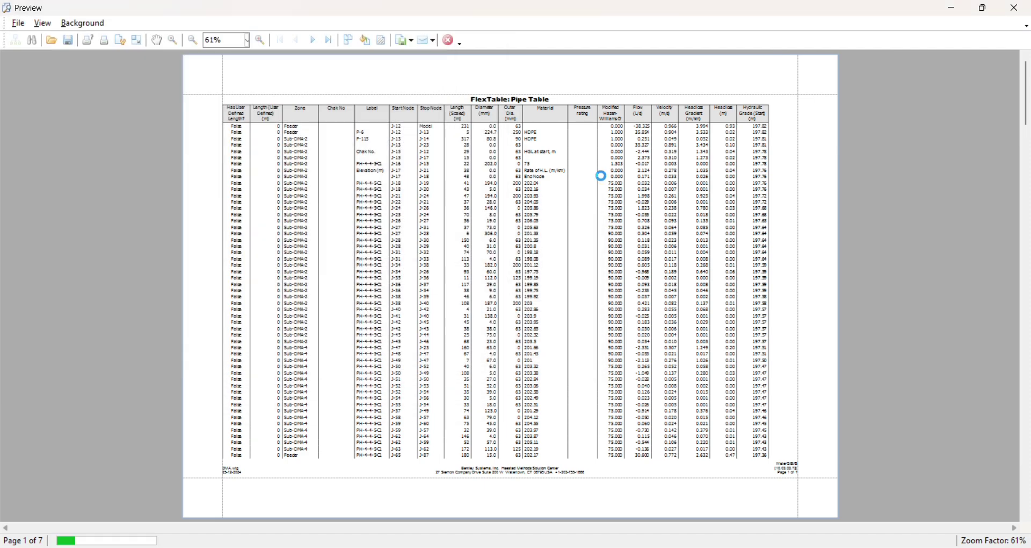
click(489, 303)
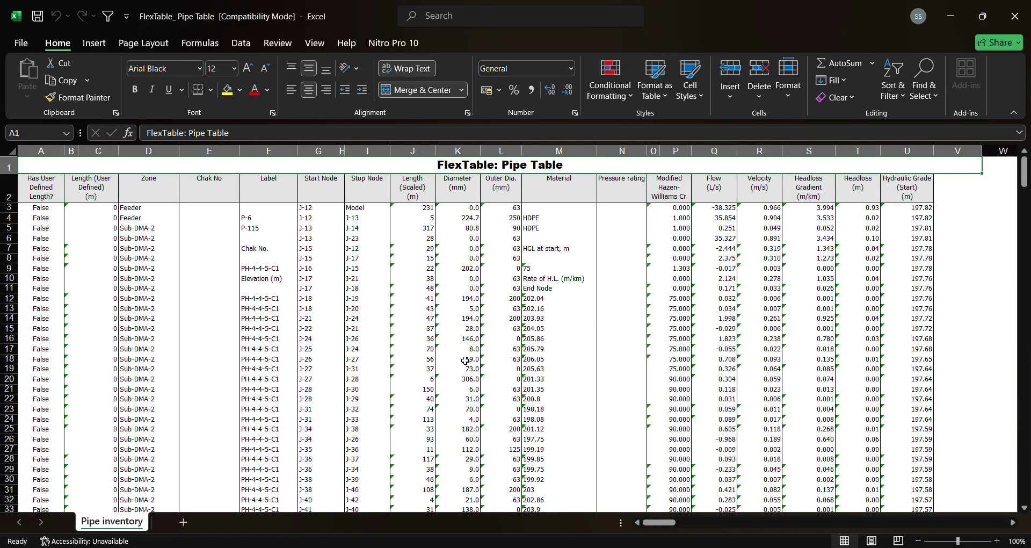
- Select and copy pipe rows 10 to 20 across columns A to U
scroll(465, 360, down, 20)
scroll(504, 416, up, 20)
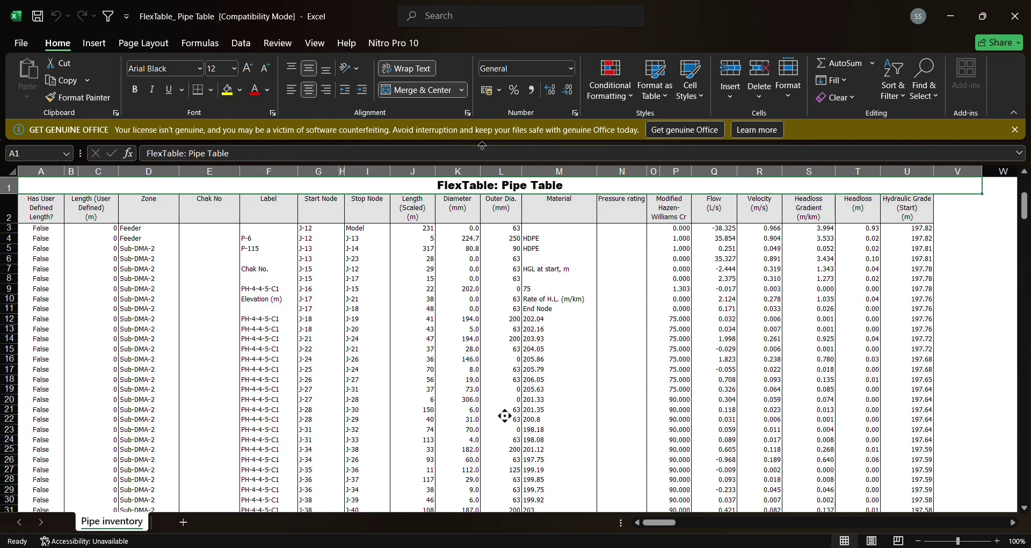
scroll(1014, 523, right, 4)
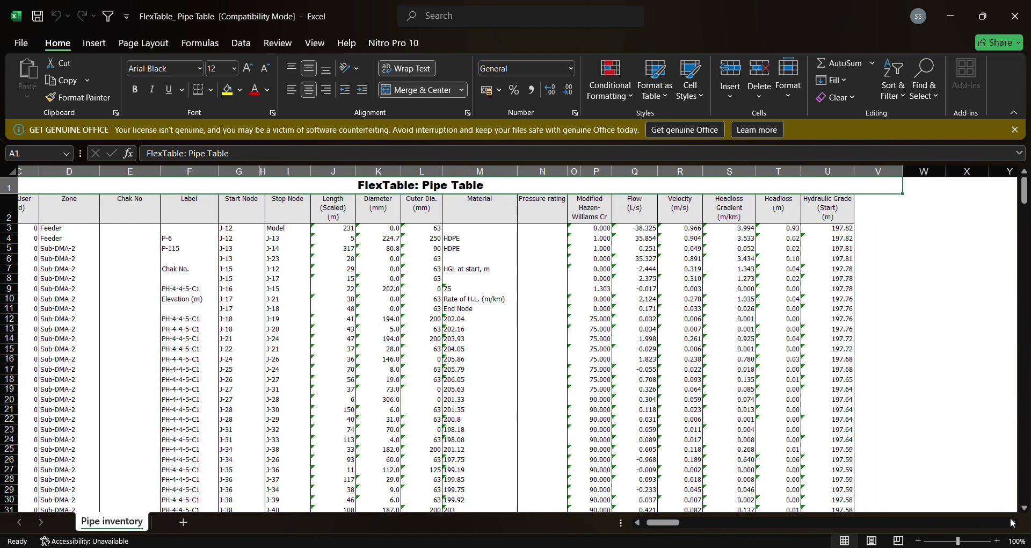
click(928, 409)
scroll(197, 319, left, 4)
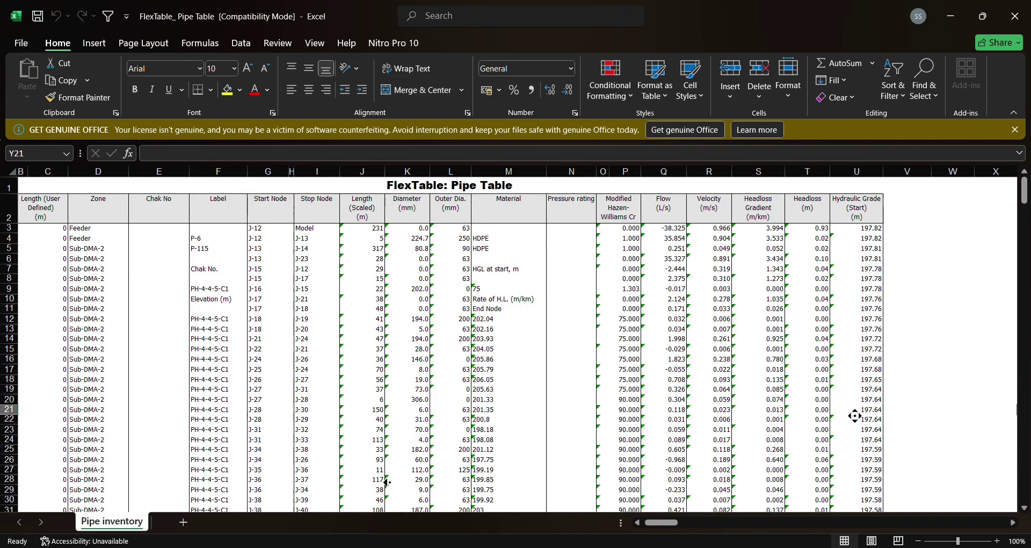
drag(41, 298, 913, 399)
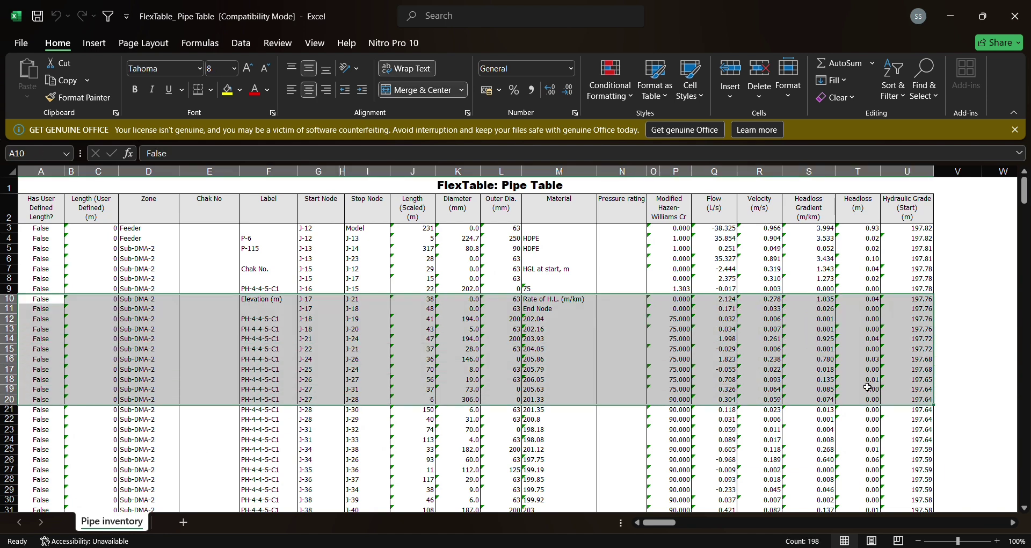
key(ctrl+c)
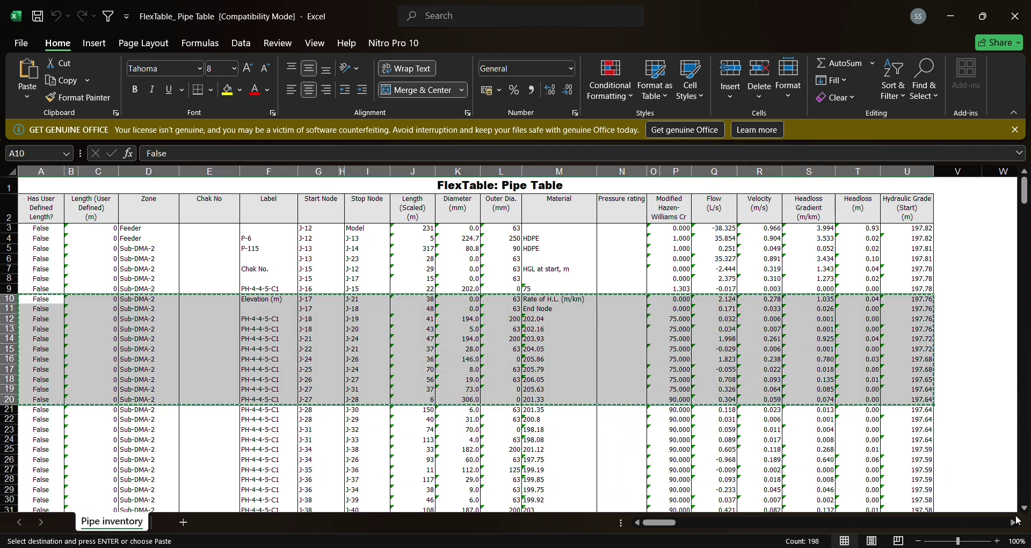
- Paste the copied rows as values starting at cell W11
scroll(1017, 520, right, 6)
right_click(736, 311)
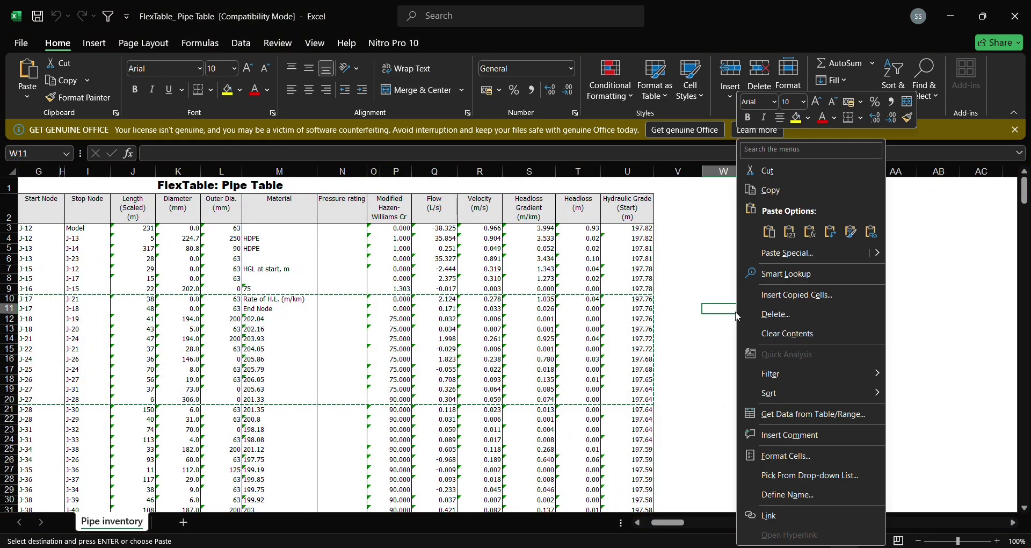
click(790, 231)
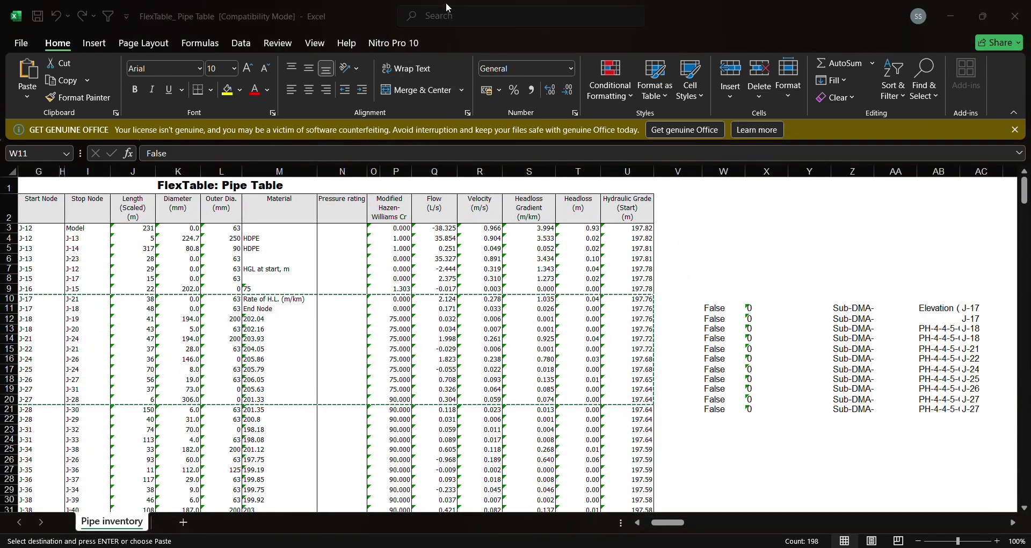